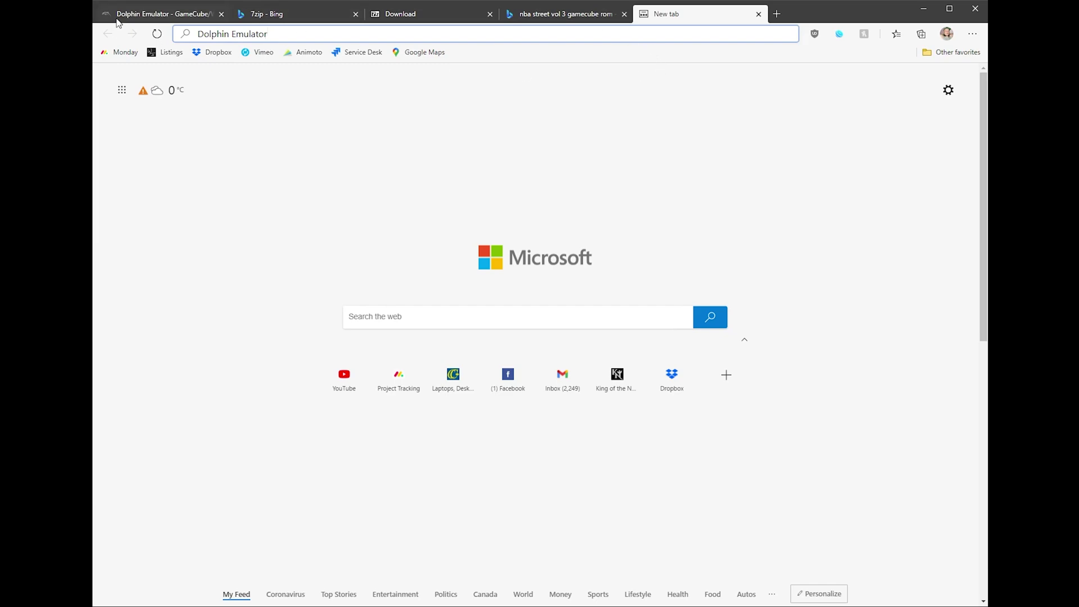
- Download the Windows x64 build of Dolphin beta 5.0-13178 from the Dolphin Emulator download page
click(137, 14)
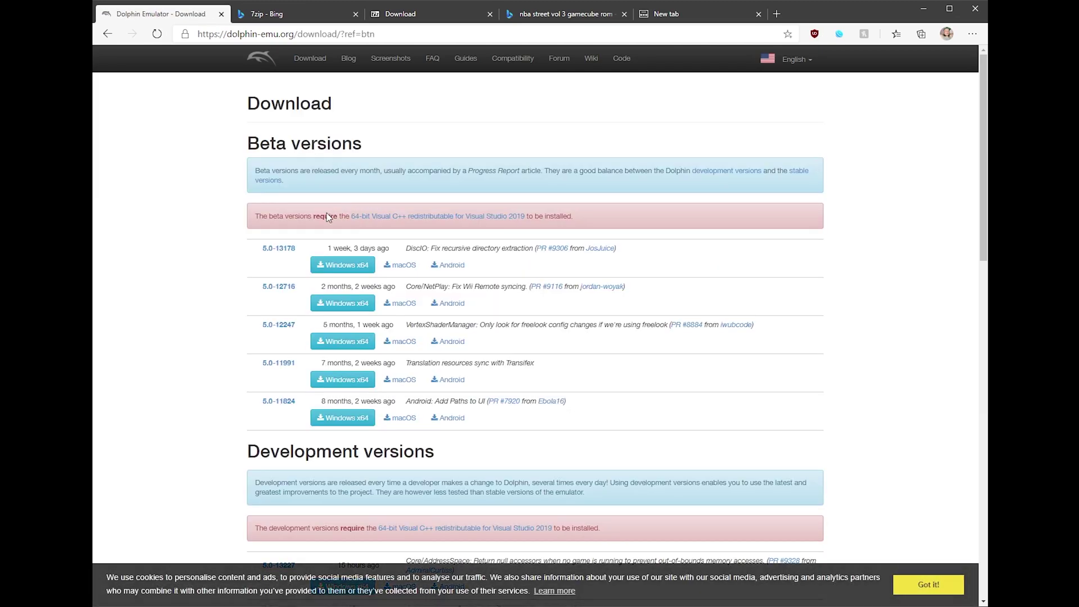
click(348, 273)
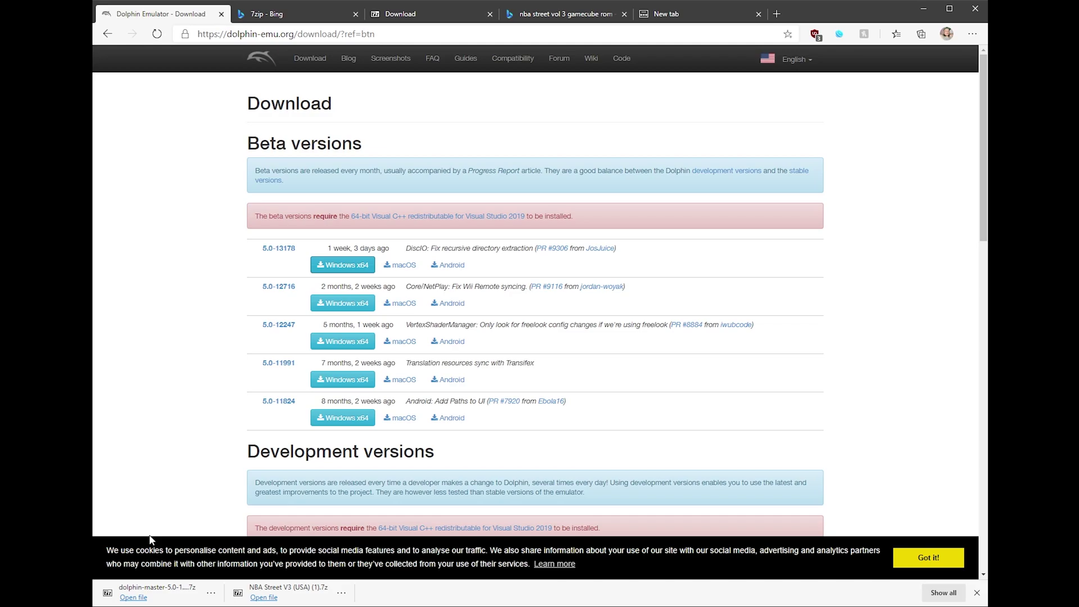
- On the 7-Zip download page, choose the 64-bit Windows x64 .exe download of 7-Zip 19.00
key(ctrl+shift+Tab)
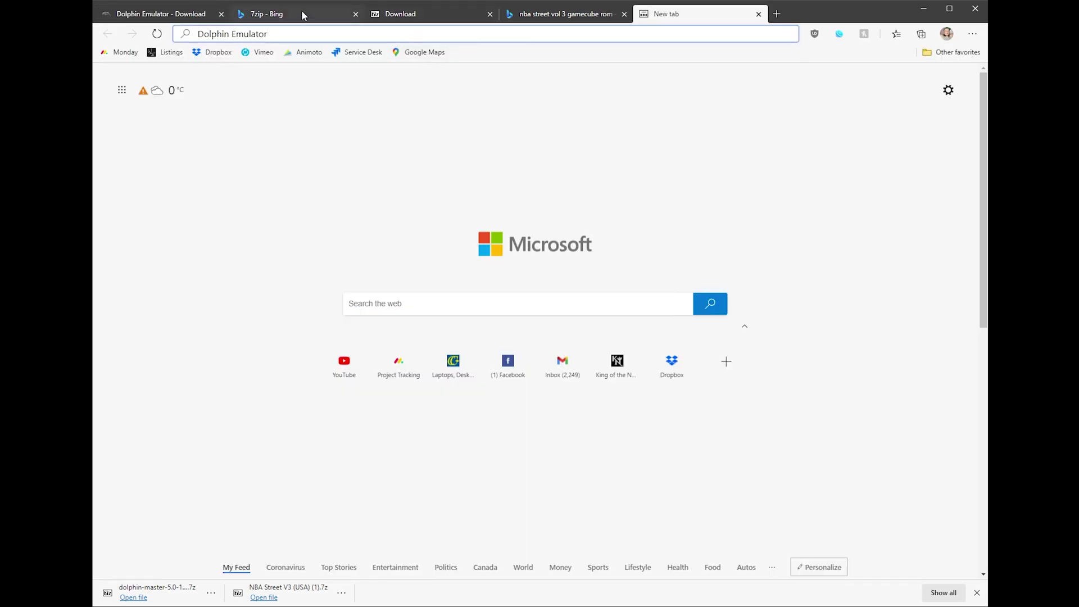
click(301, 13)
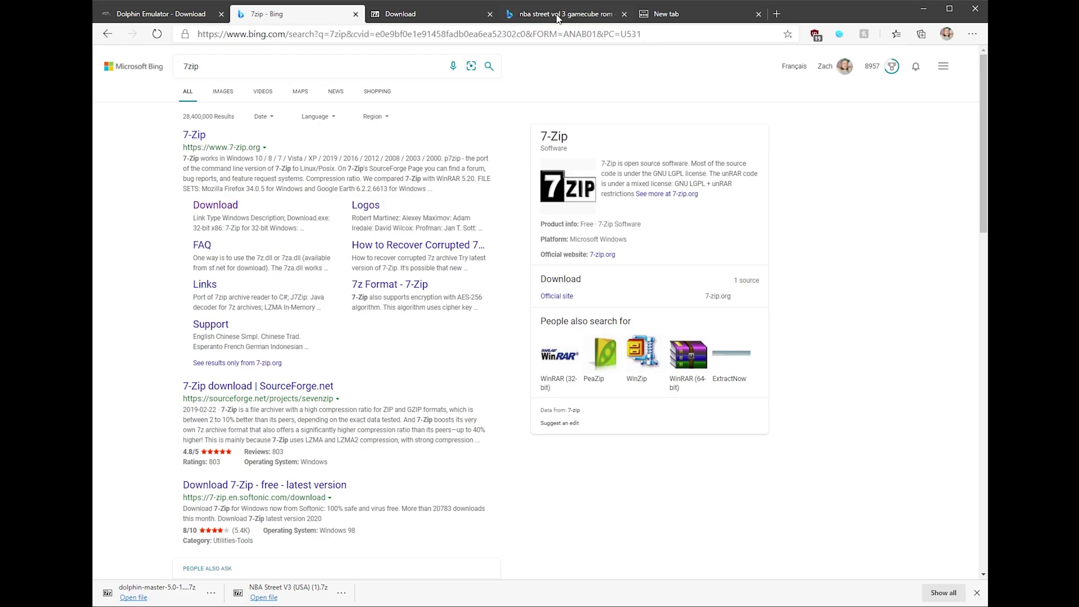
click(428, 16)
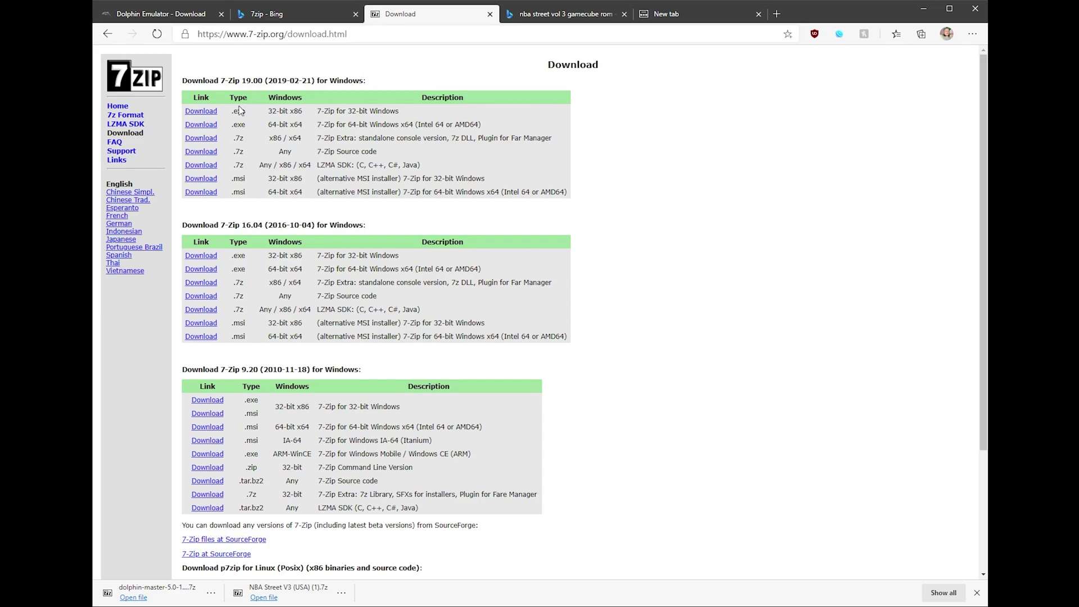
click(210, 127)
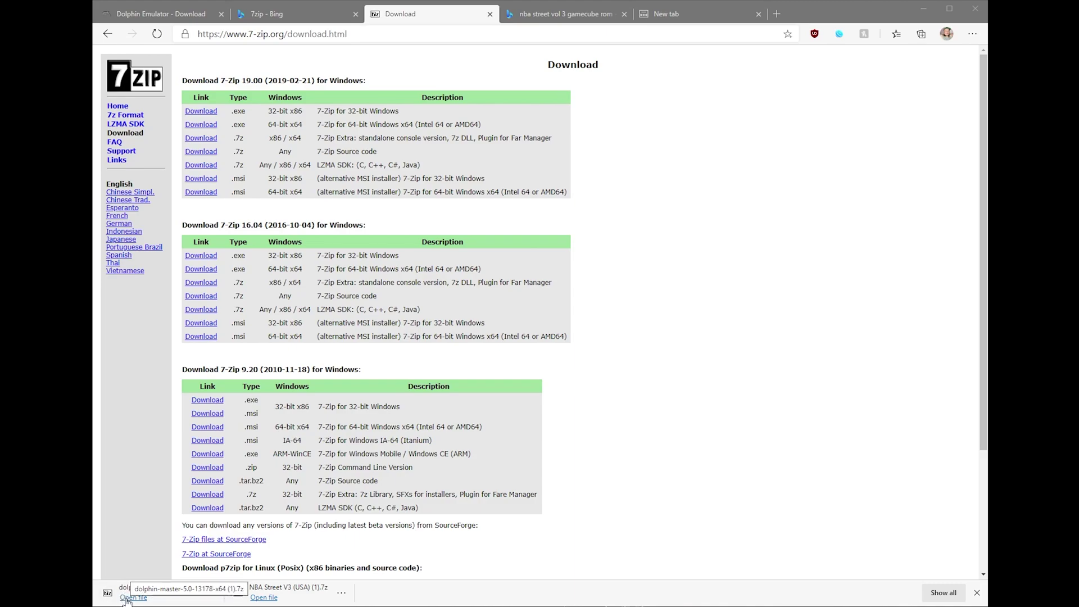
- Open the downloaded archive dolphin-master-5.0-13178-x64 (1).7z from the Downloads folder in 7-Zip
click(127, 598)
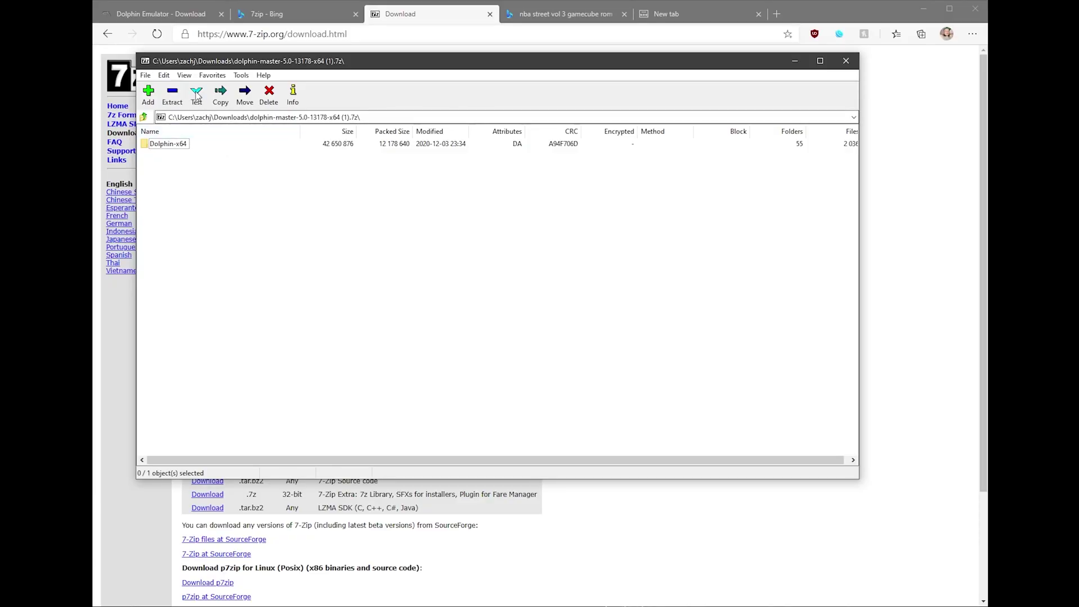
click(146, 75)
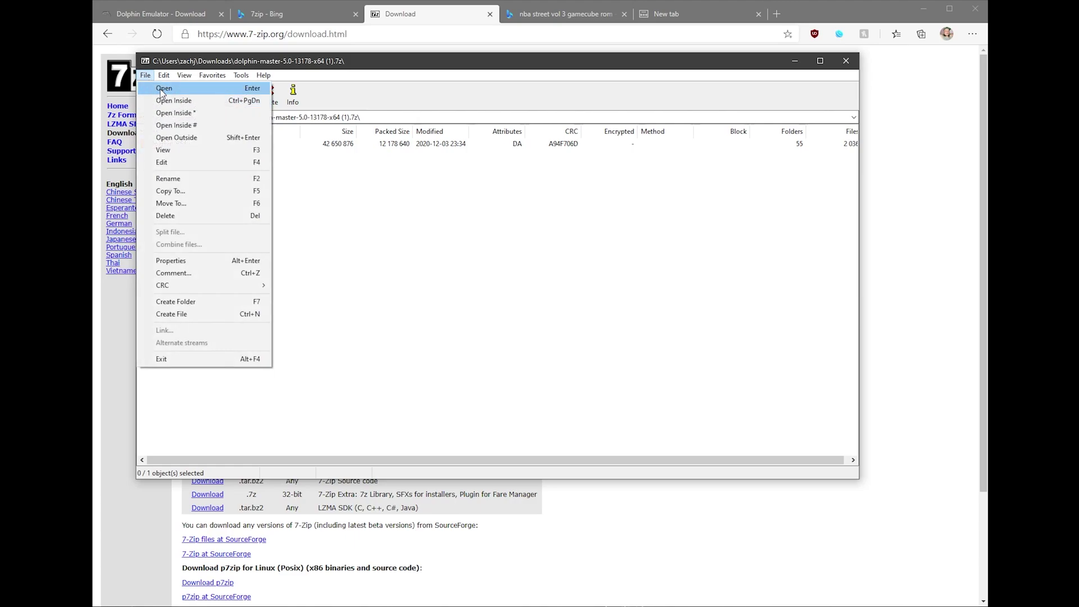
click(161, 89)
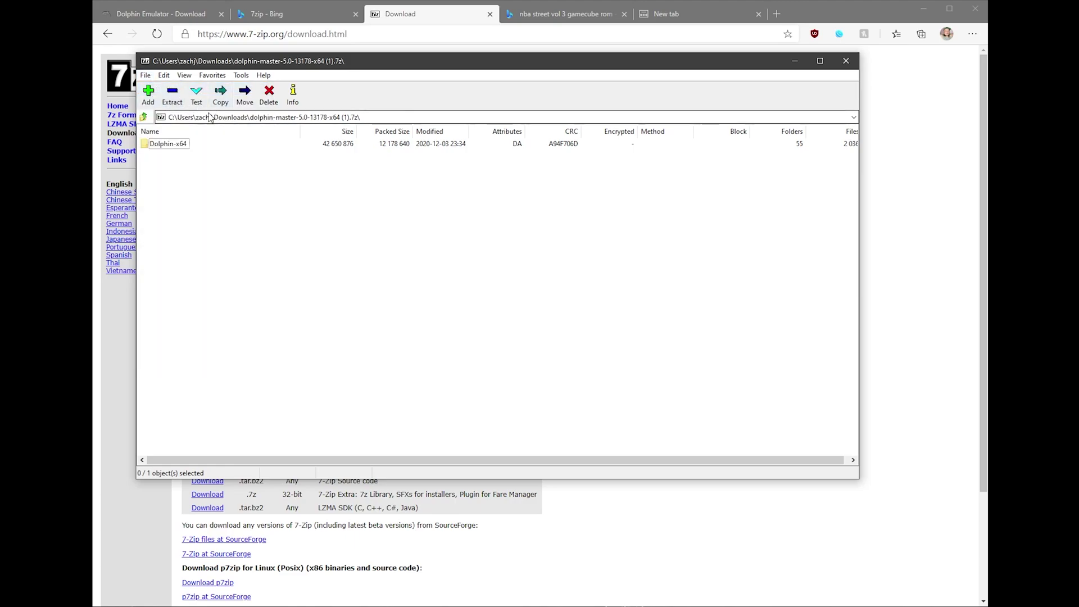
click(144, 118)
click(143, 117)
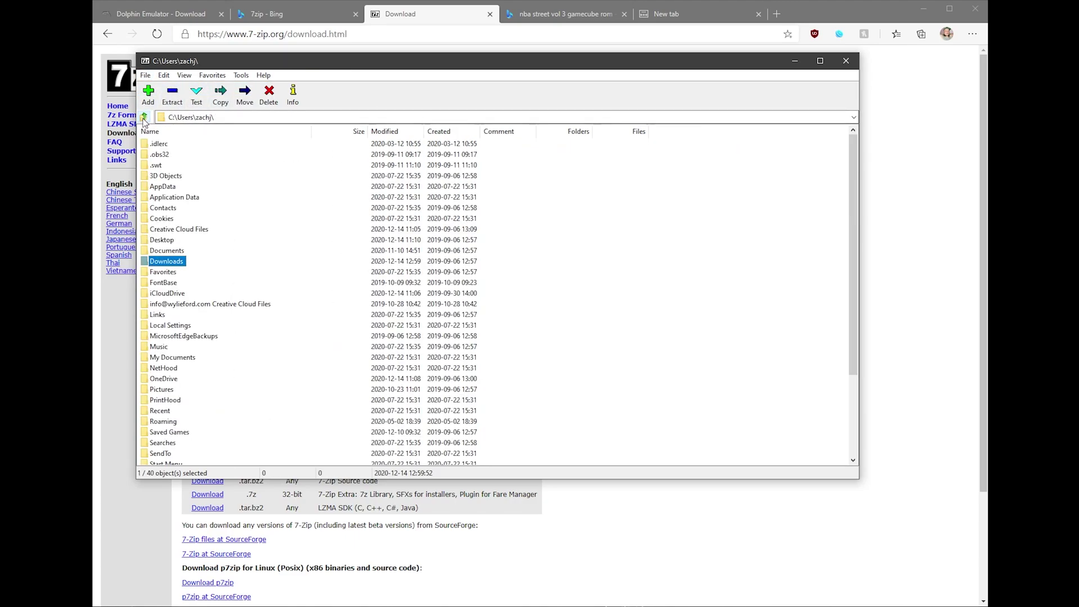
double_click(145, 261)
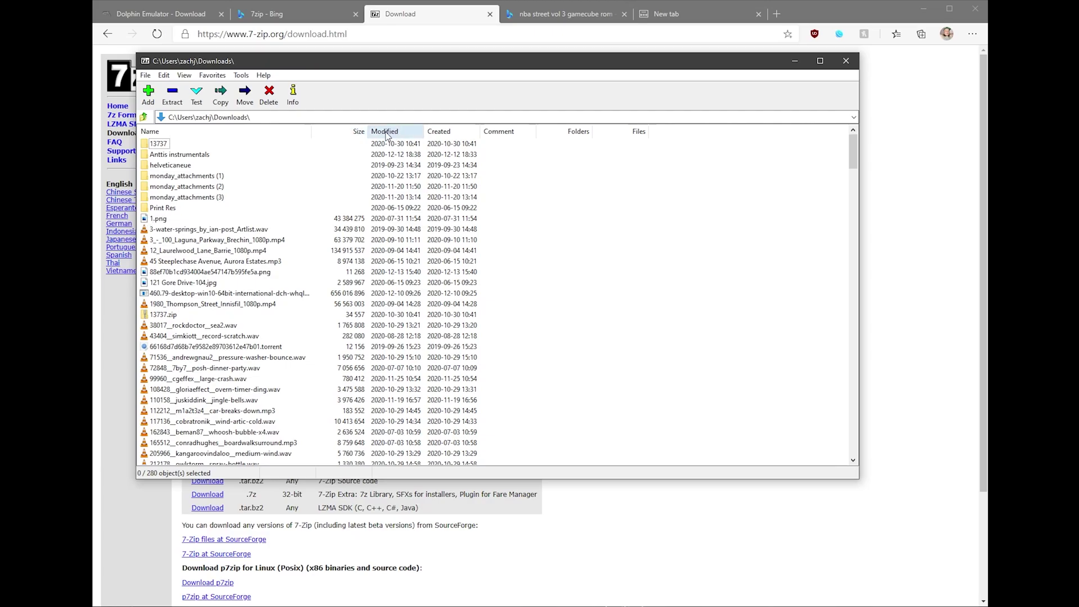
scroll(216, 327, down, 15)
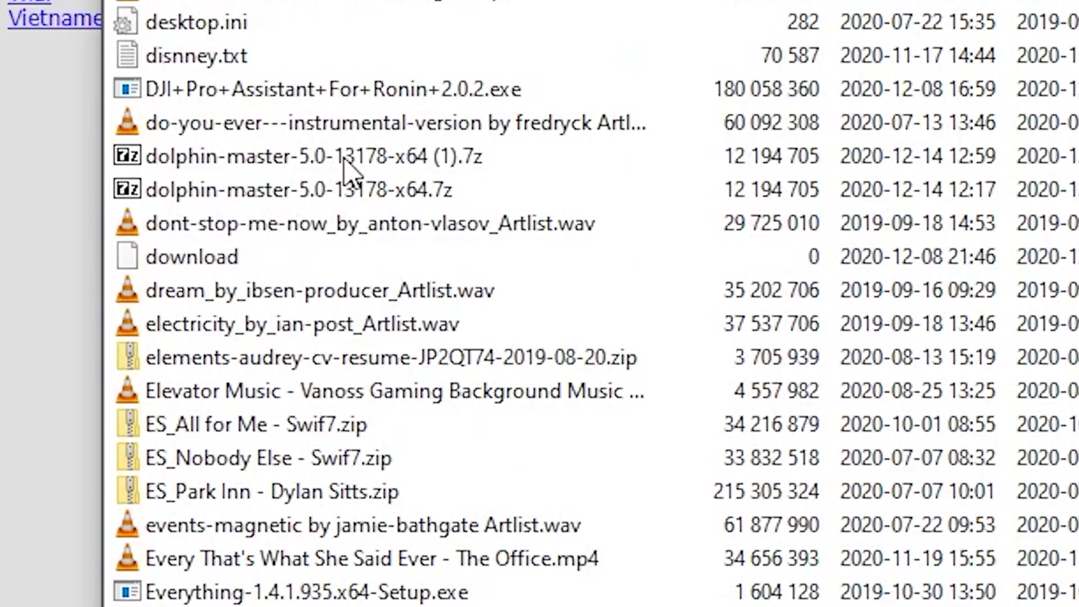
double_click(345, 159)
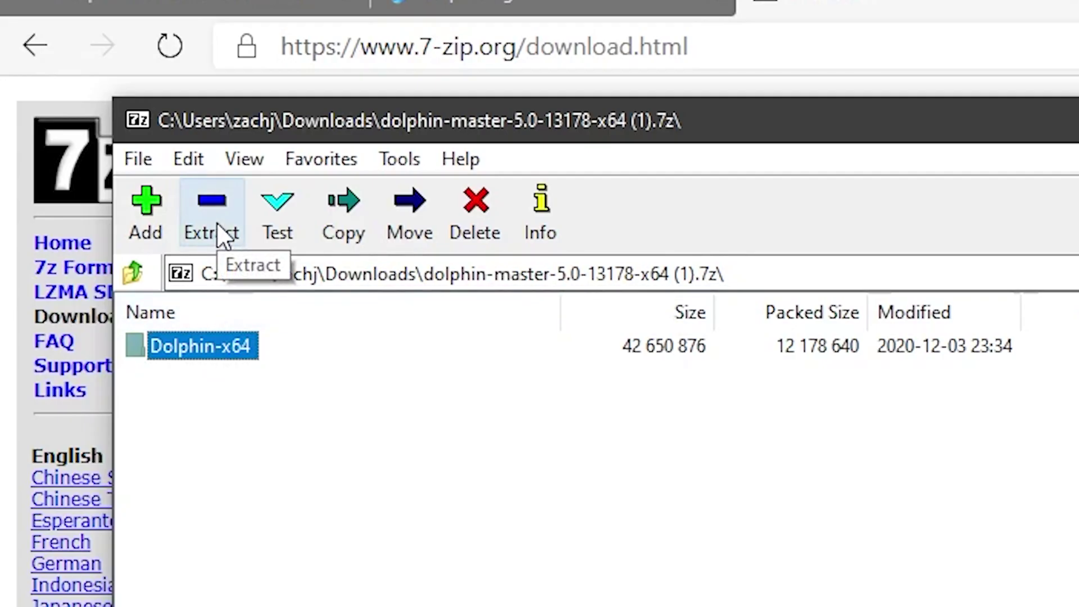
- Extract the Dolphin-x64 folder into a new folder named Dolphin on the Hyperdrive (F:) drive
click(173, 100)
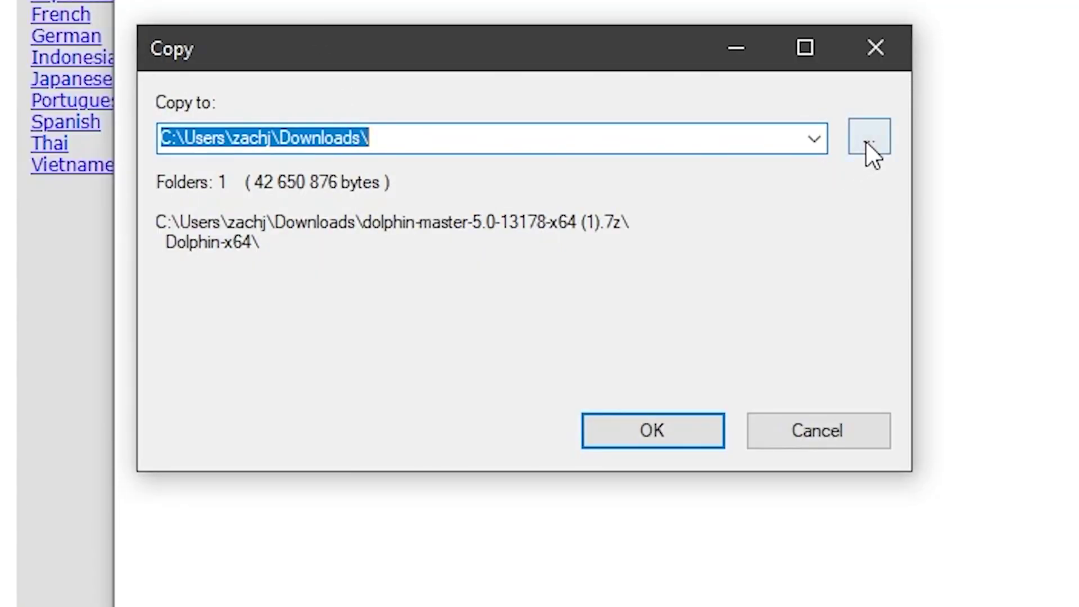
click(868, 138)
scroll(576, 366, down, 4)
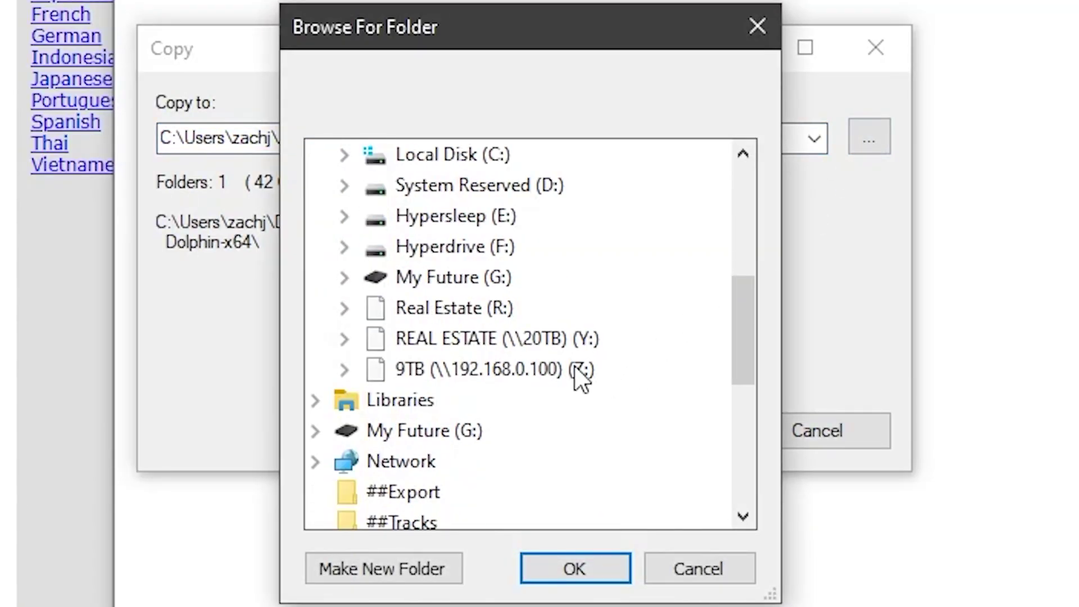
scroll(574, 366, up, 1)
click(443, 339)
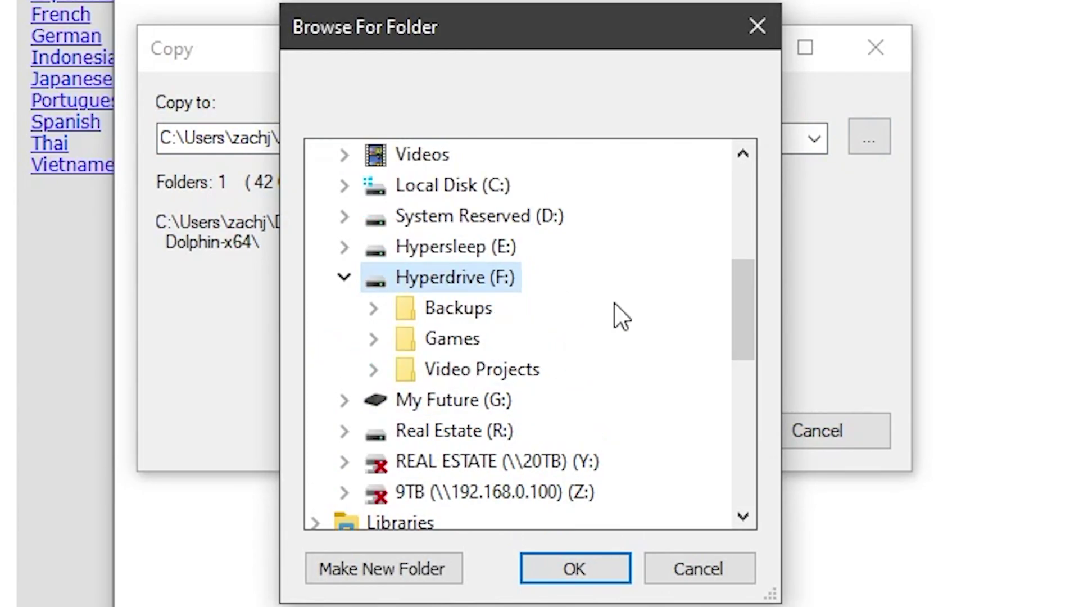
click(382, 569)
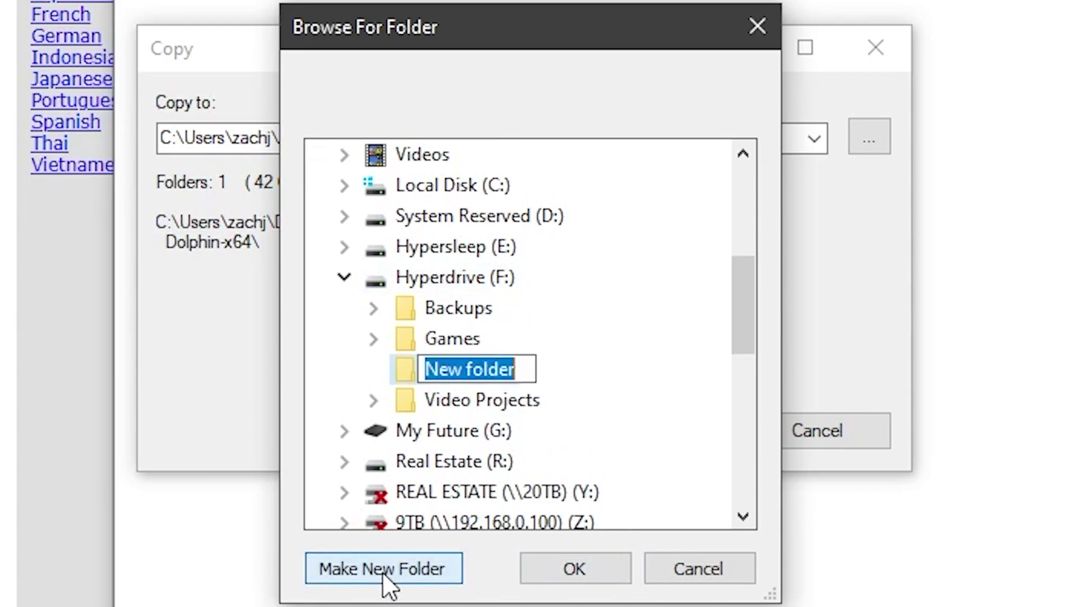
text(Dolphin)
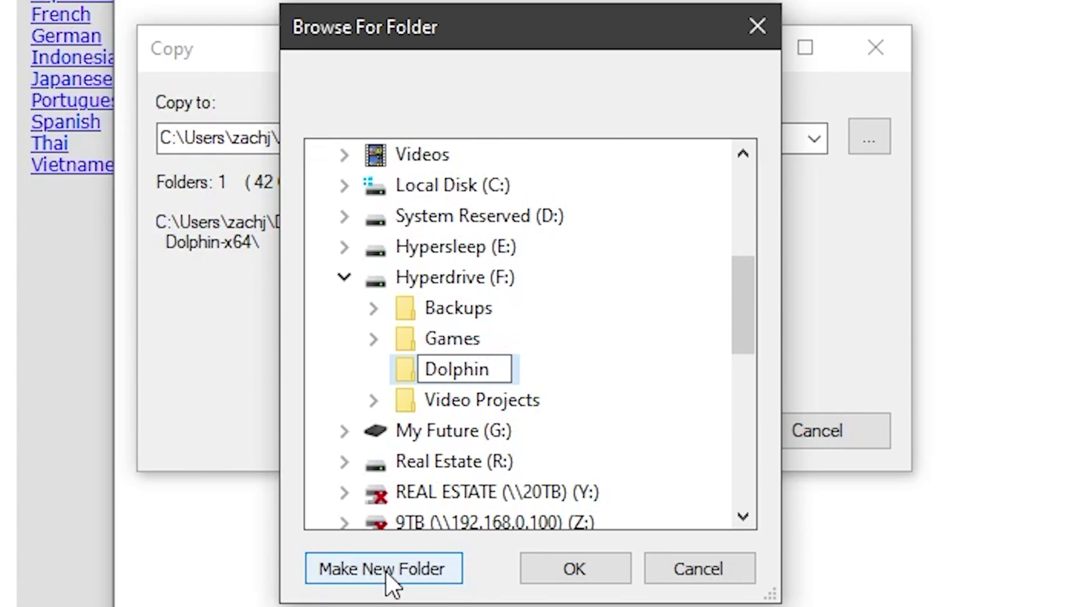
click(562, 569)
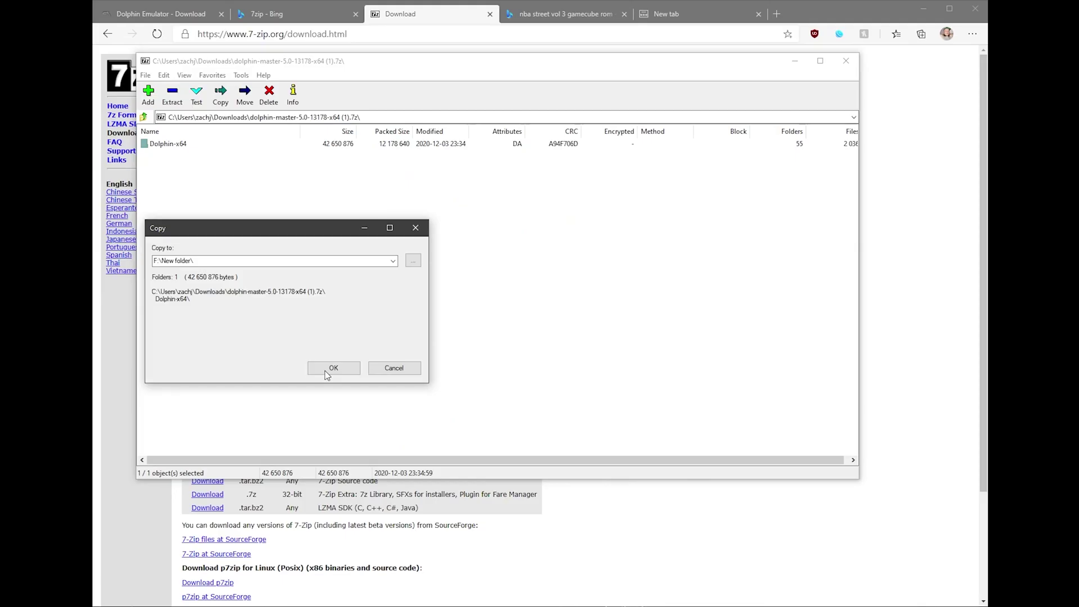
key(Return)
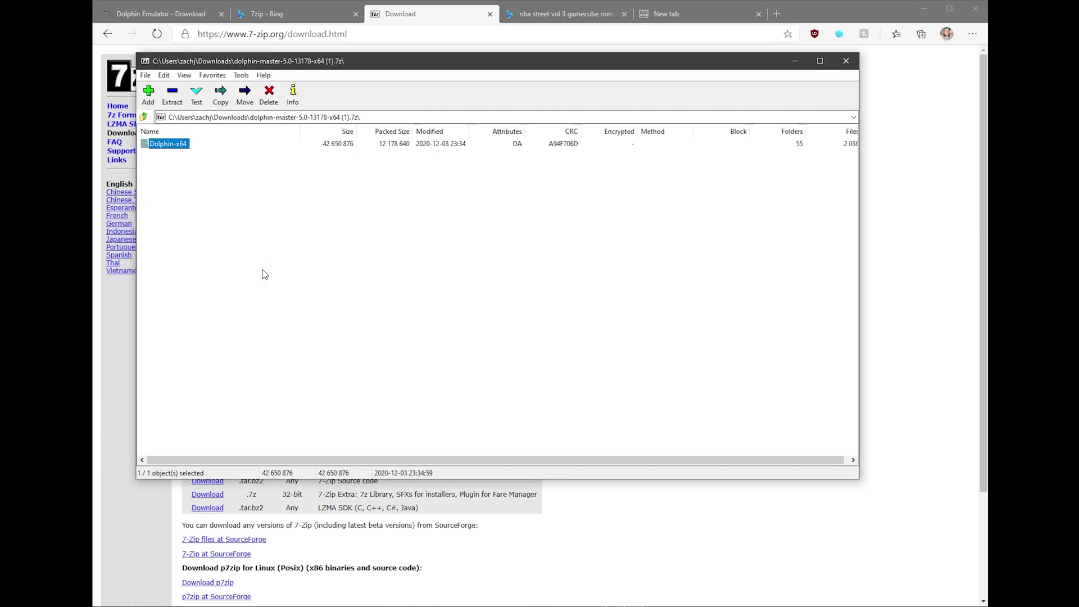
- Close 7-Zip and open the Dolphin-x64 folder inside Dolphin on Hyperdrive (F:) in File Explorer
click(846, 62)
key(alt+Tab)
drag(754, 84, 697, 80)
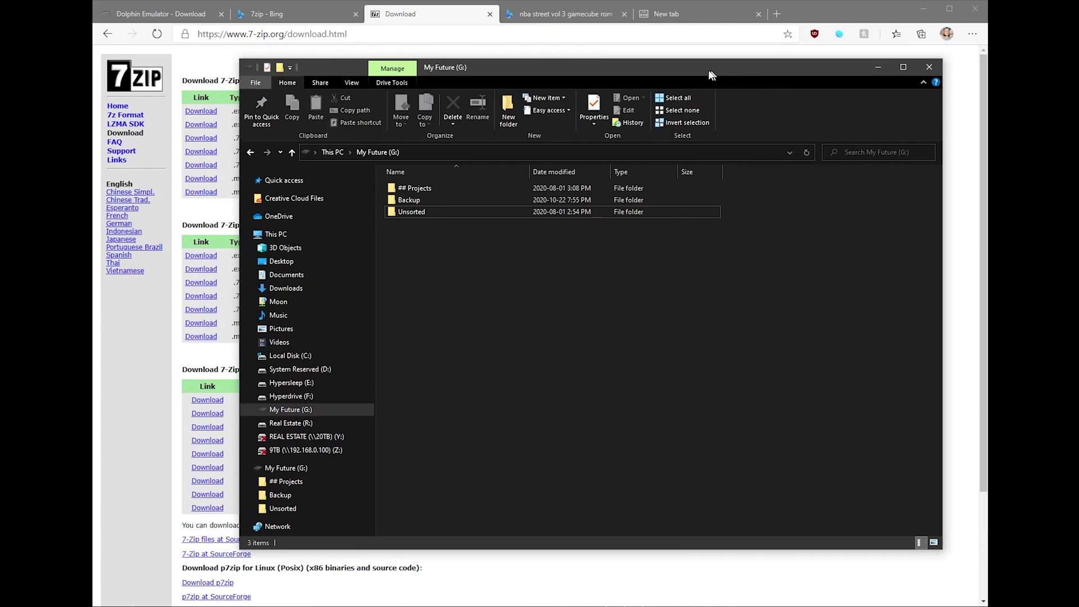
click(276, 396)
double_click(430, 199)
click(418, 189)
double_click(418, 188)
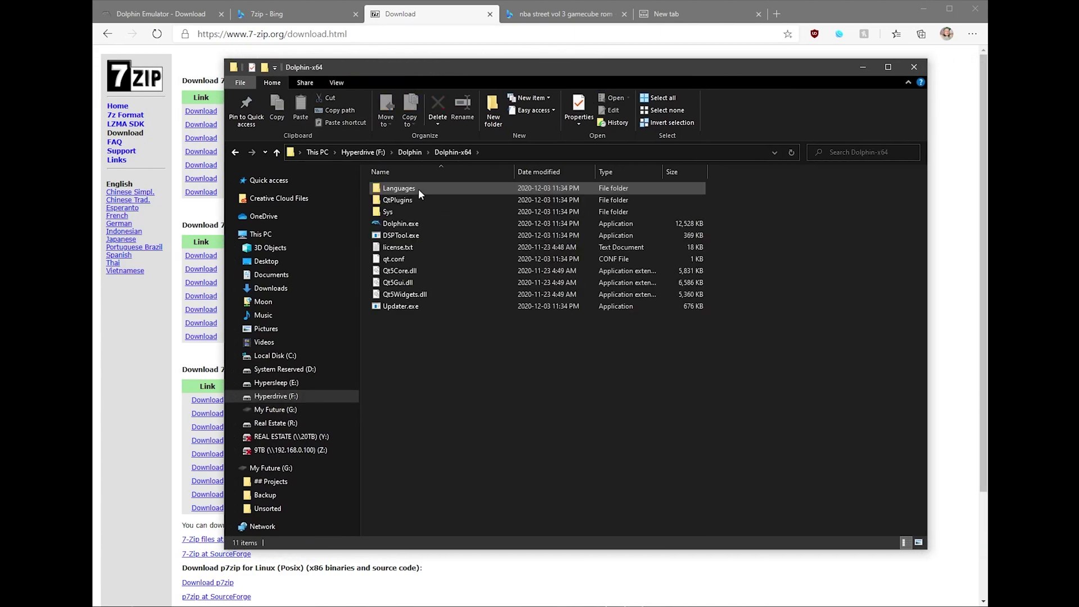
- Launch the emulator by running Dolphin.exe from the extracted Dolphin-x64 folder
click(405, 227)
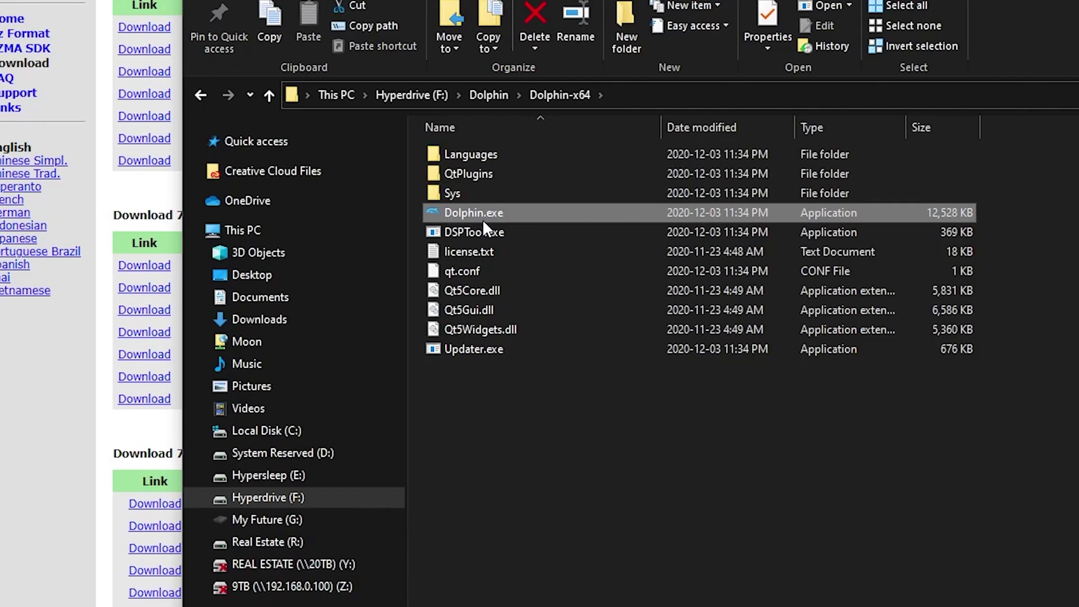
double_click(483, 219)
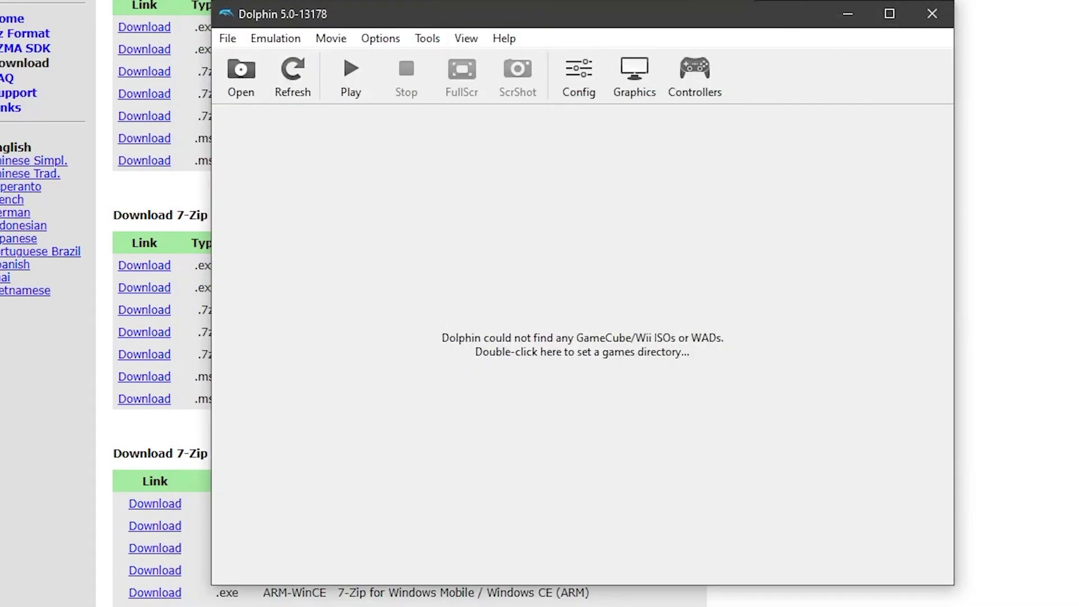
drag(726, 25, 756, 25)
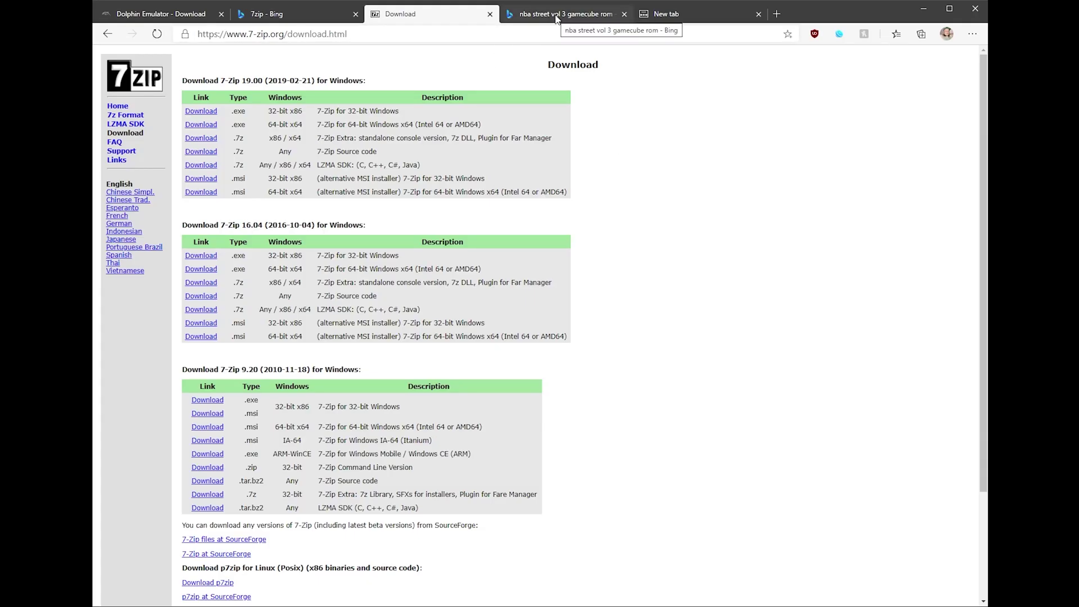
- Switch to the browser's nba street vol 3 gamecube rom search and open the Emuparadise ISO download result
click(556, 16)
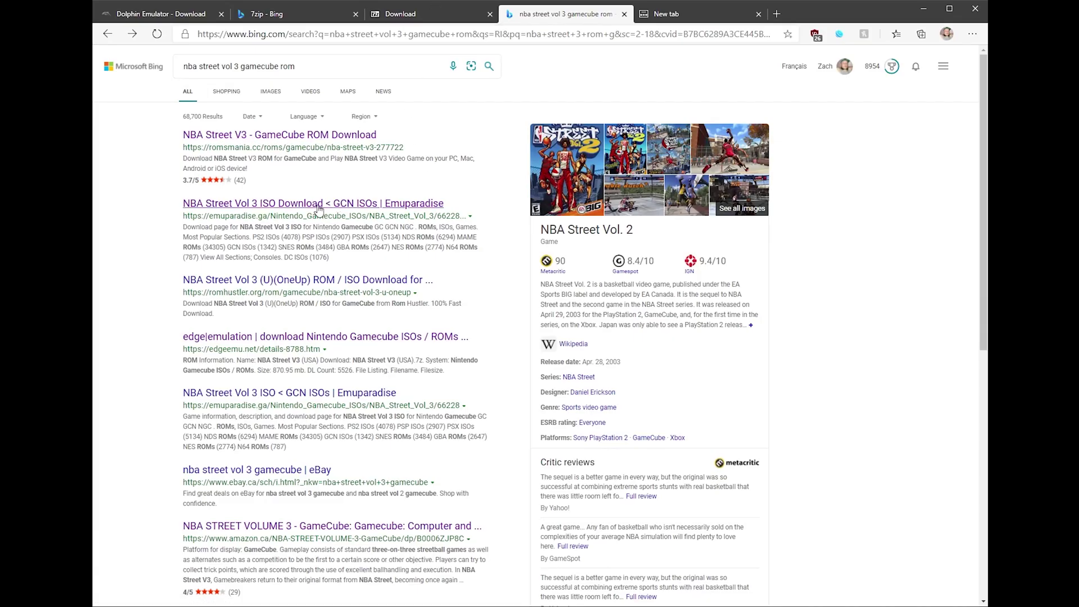
click(317, 206)
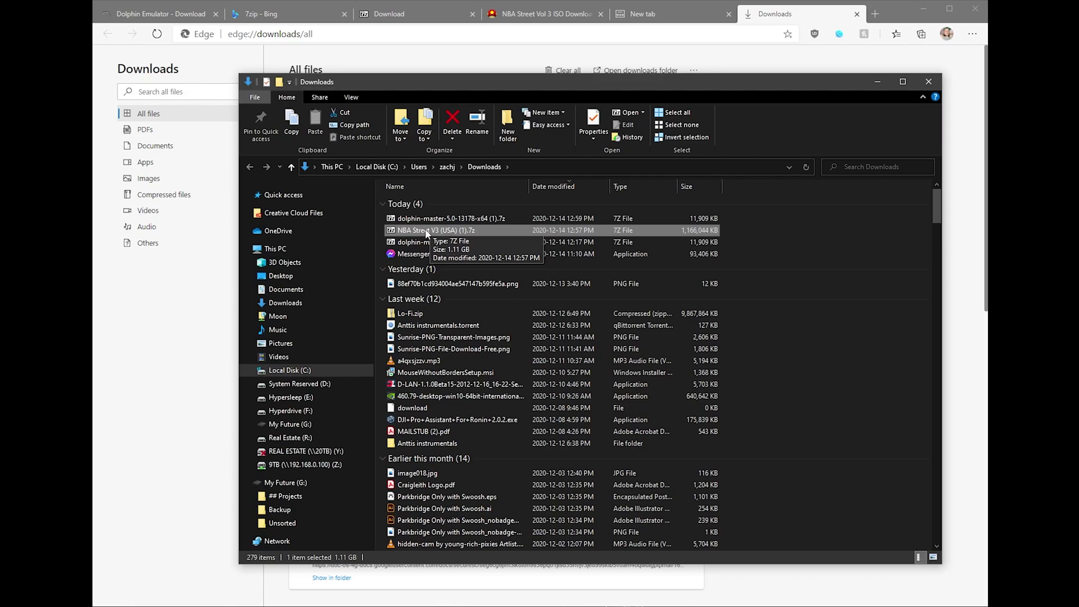
- Open the NBA Street V3 (USA) (1).7z archive from Downloads and start extracting NBA Street V3 (USA).iso
double_click(426, 230)
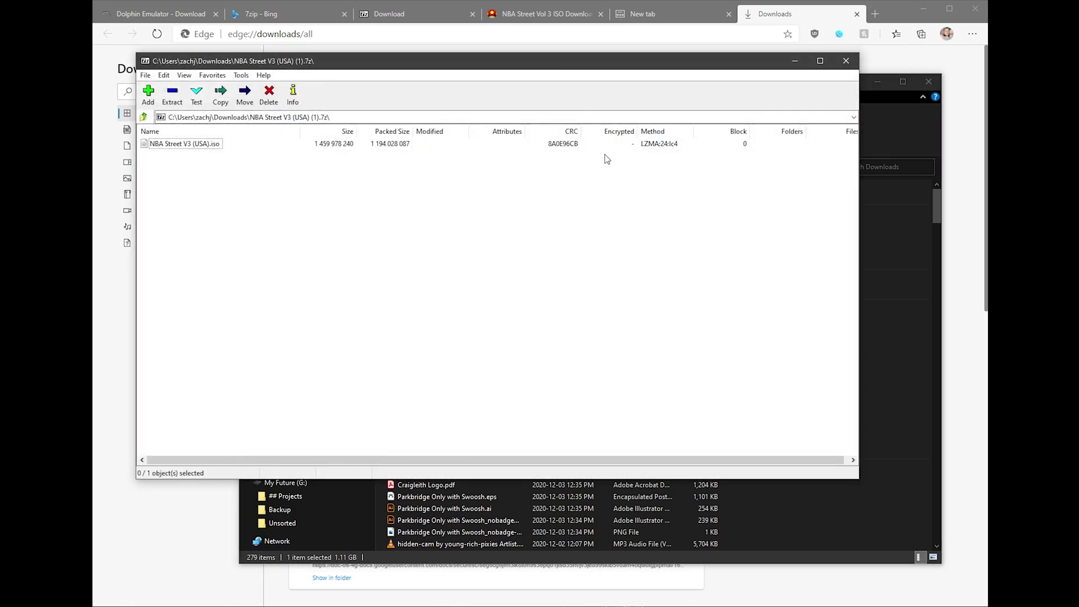
click(164, 145)
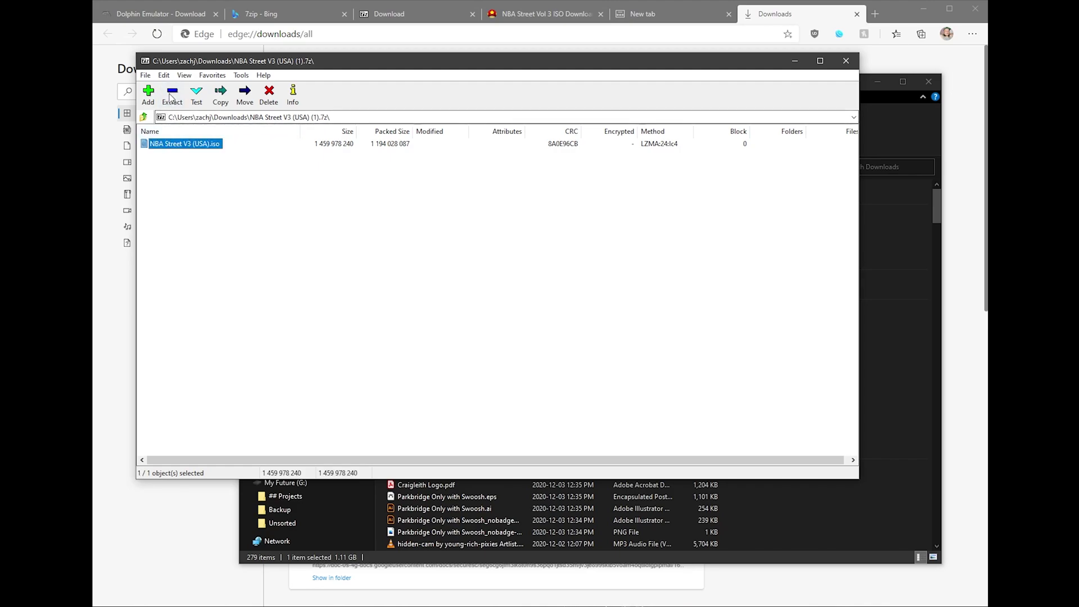
click(171, 95)
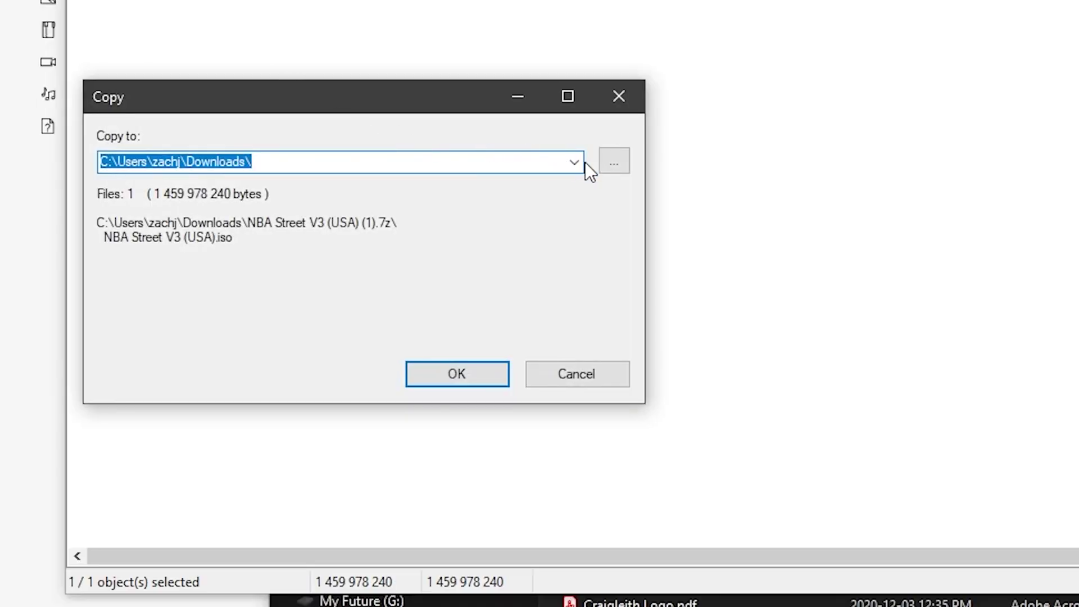
- Choose the Dolphin-x64 folder inside Dolphin on Hyperdrive (F:) as the destination and run the ISO extraction
click(614, 161)
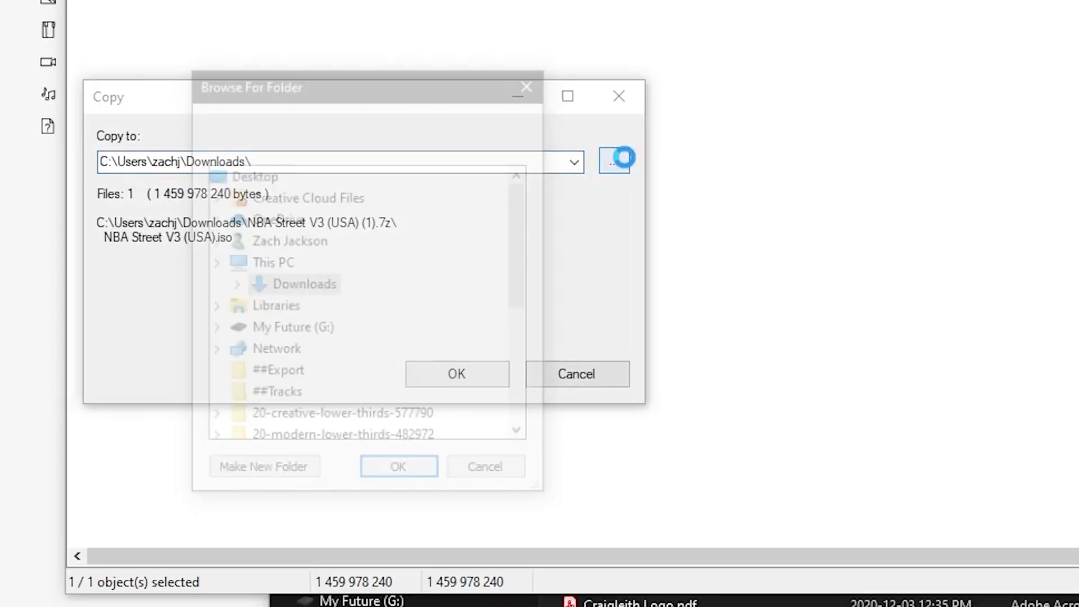
scroll(264, 315, down, 5)
scroll(262, 312, up, 6)
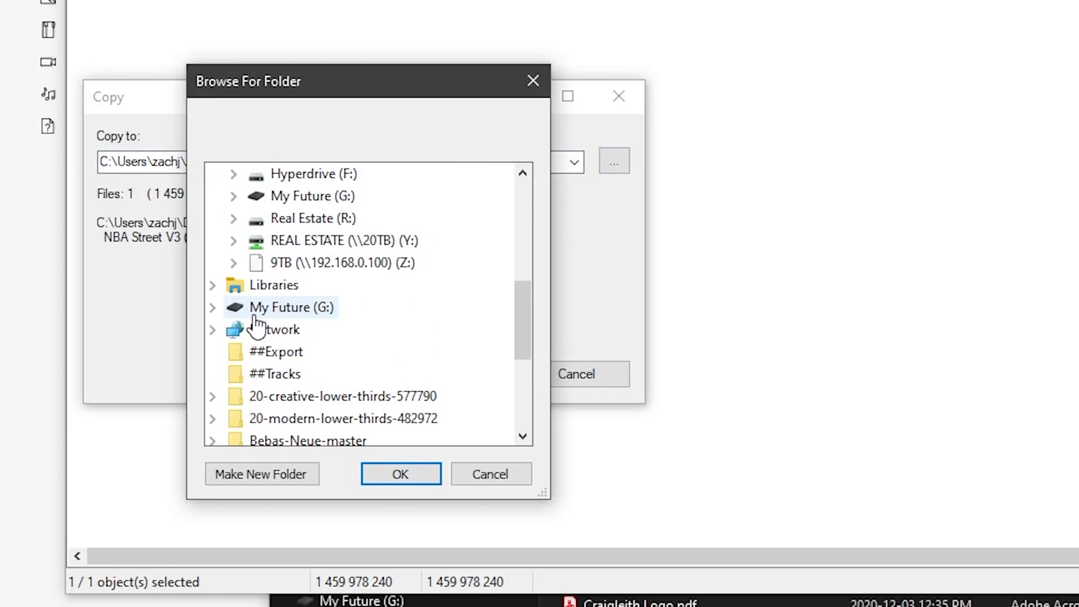
click(235, 401)
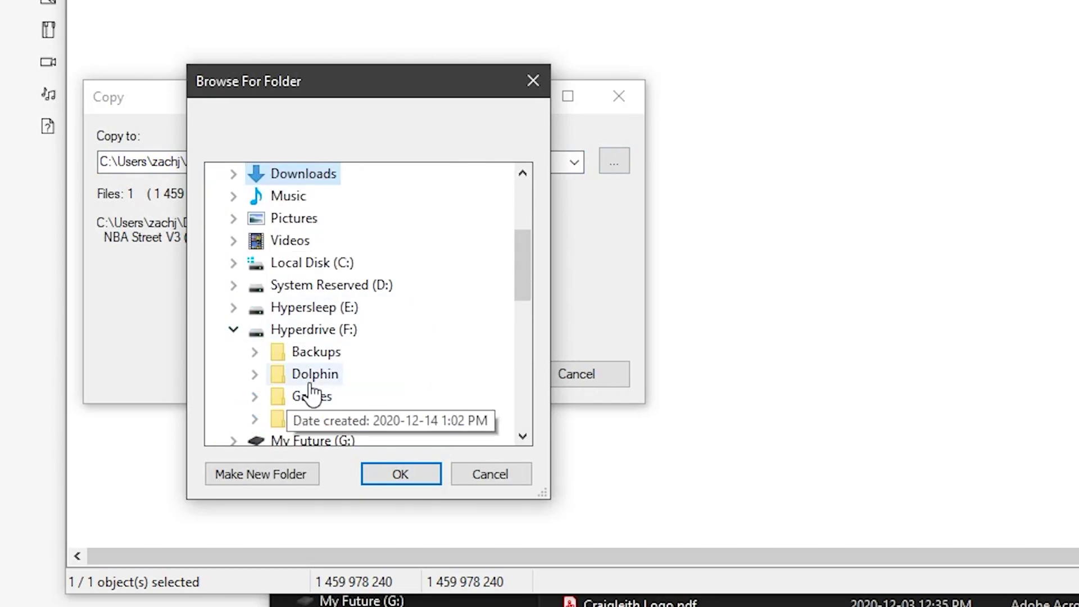
click(255, 374)
scroll(315, 371, down, 1)
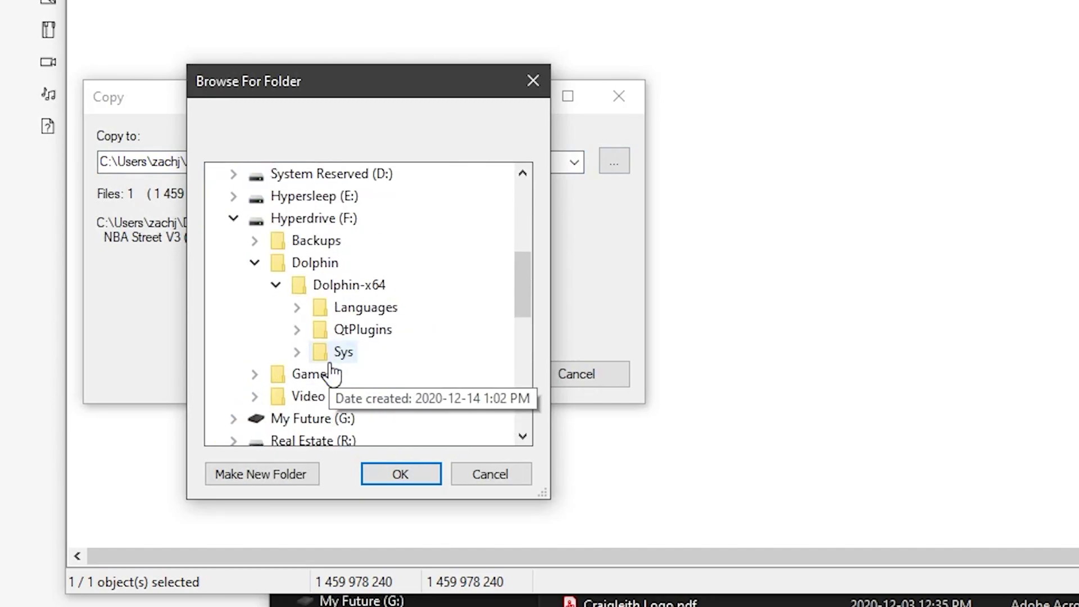
click(354, 285)
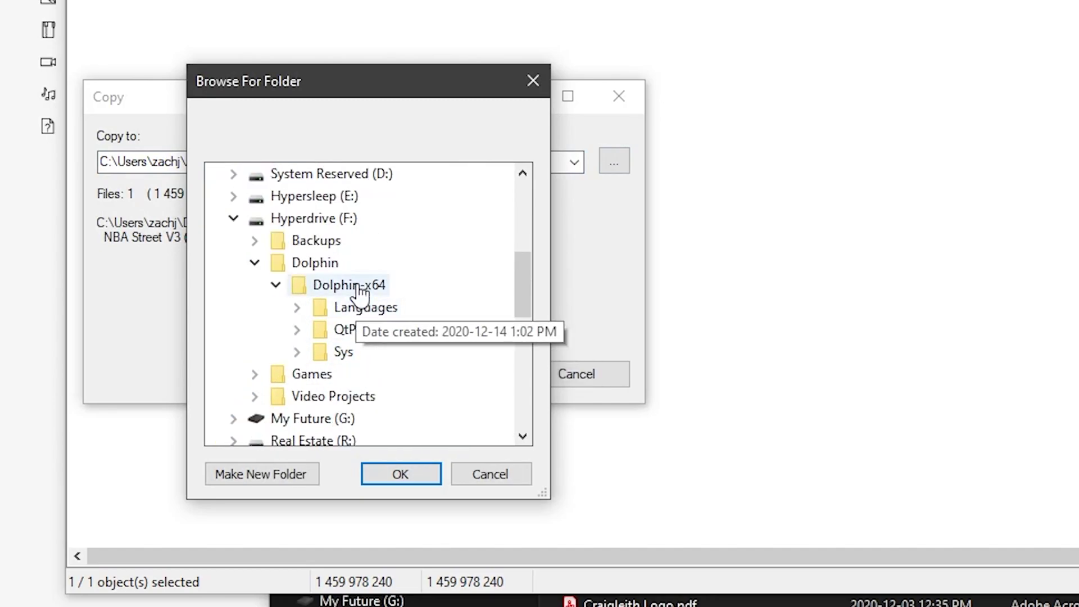
click(397, 475)
click(453, 374)
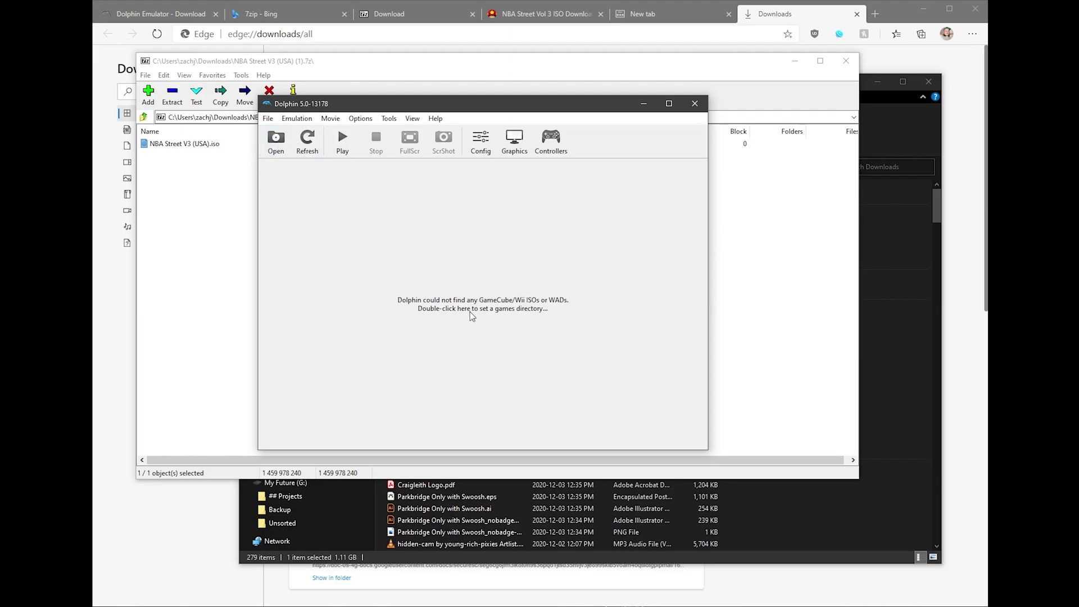
- Switch to Dolphin and set its games directory to the Dolphin-x64 folder on Hyperdrive (F:)
double_click(482, 258)
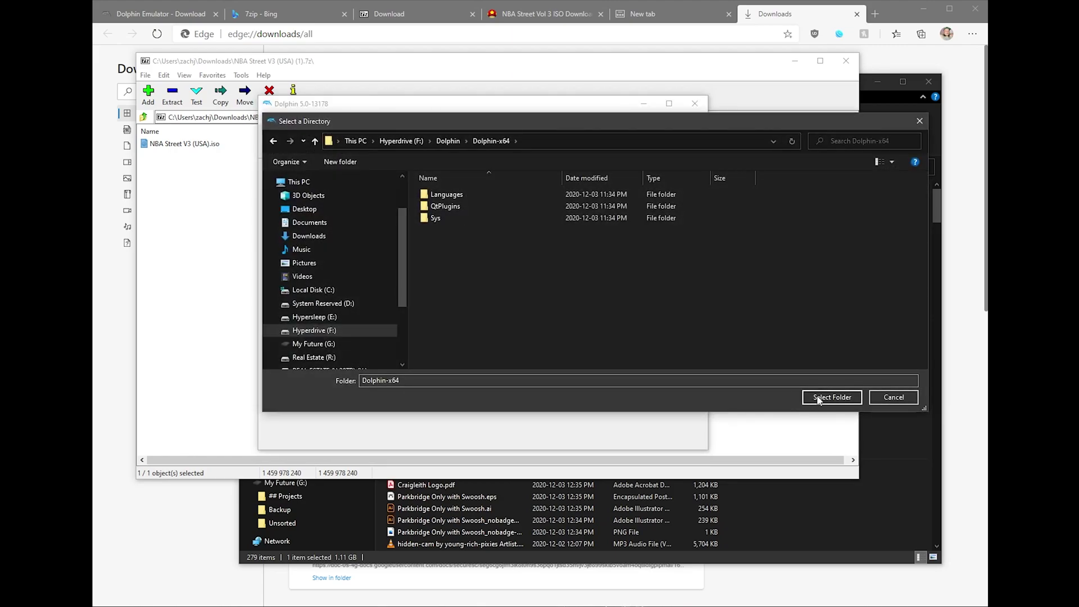
click(818, 399)
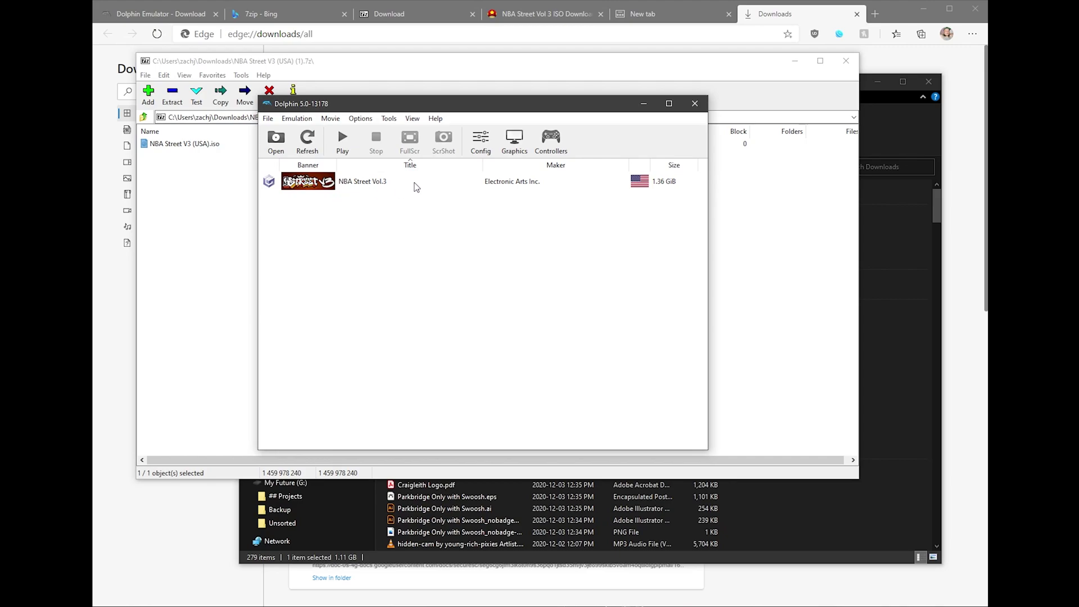
drag(404, 106, 405, 73)
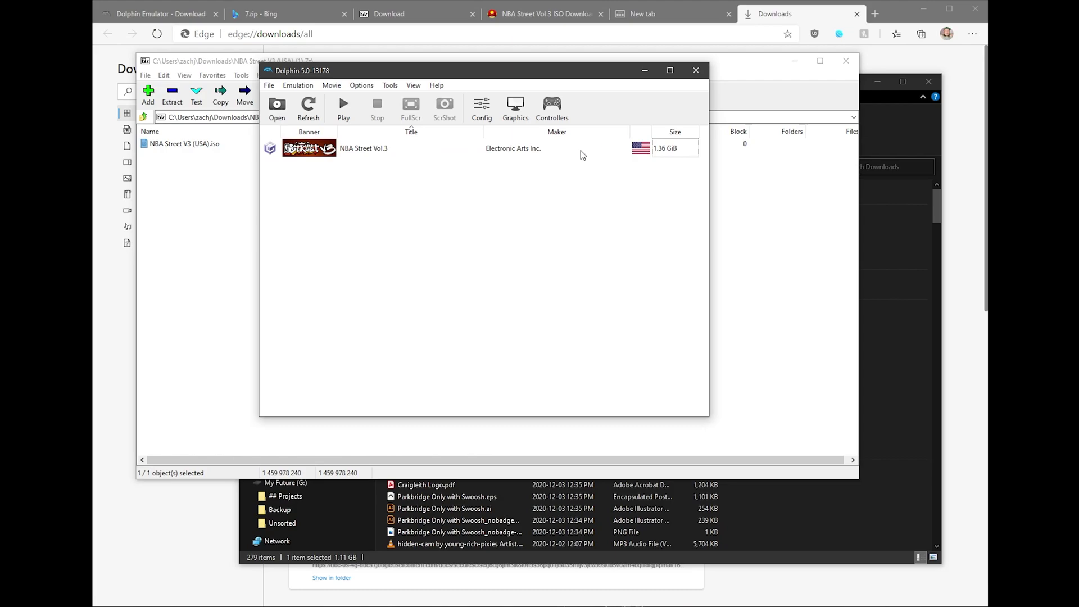
- Test-launch NBA Street Vol.3 from the game list and stop the emulation
click(397, 155)
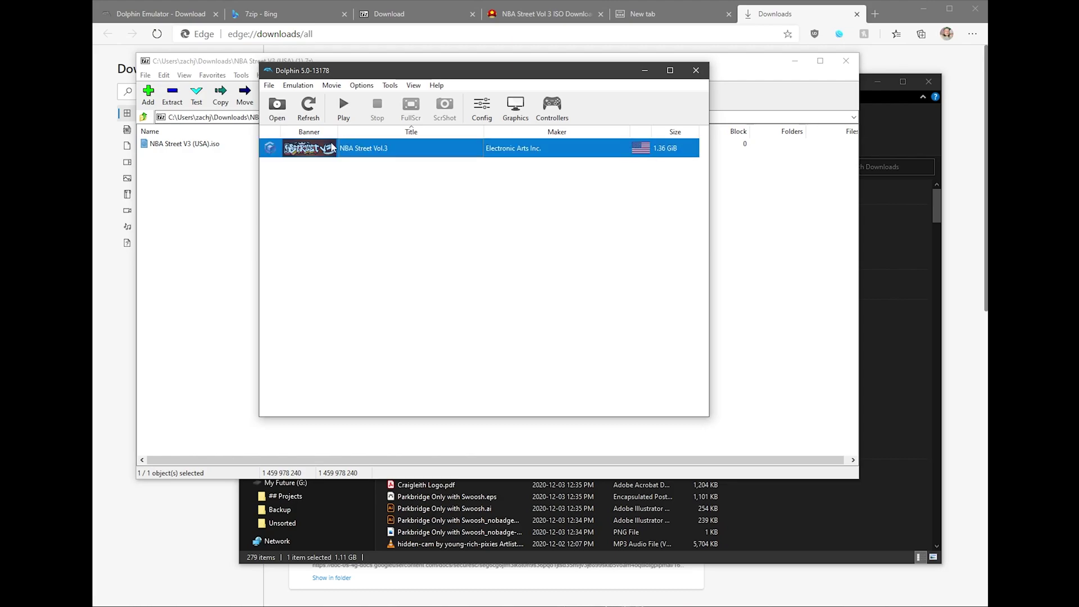
double_click(386, 153)
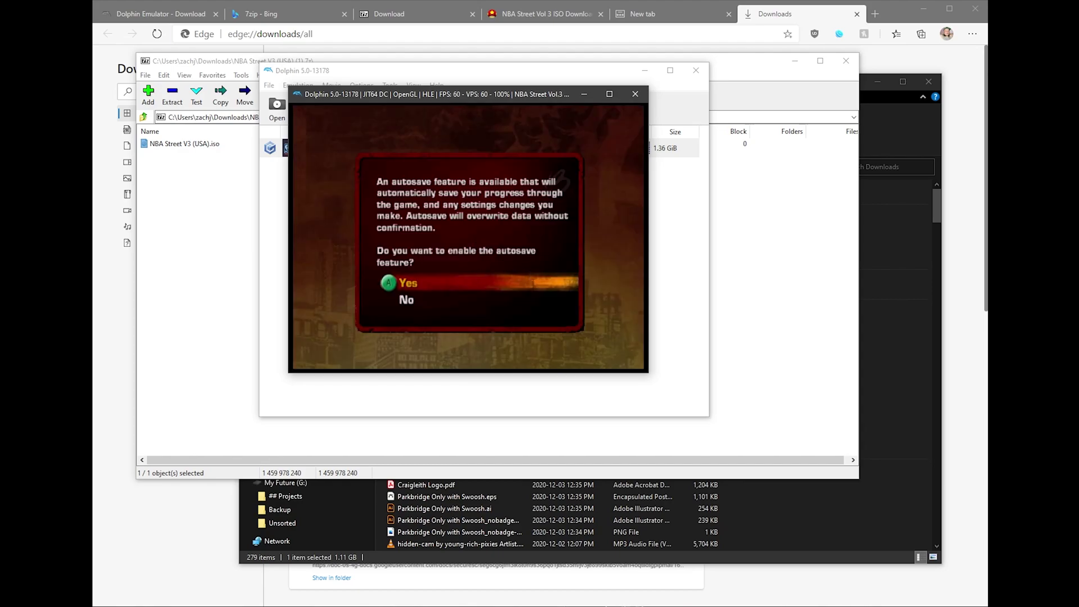
click(635, 93)
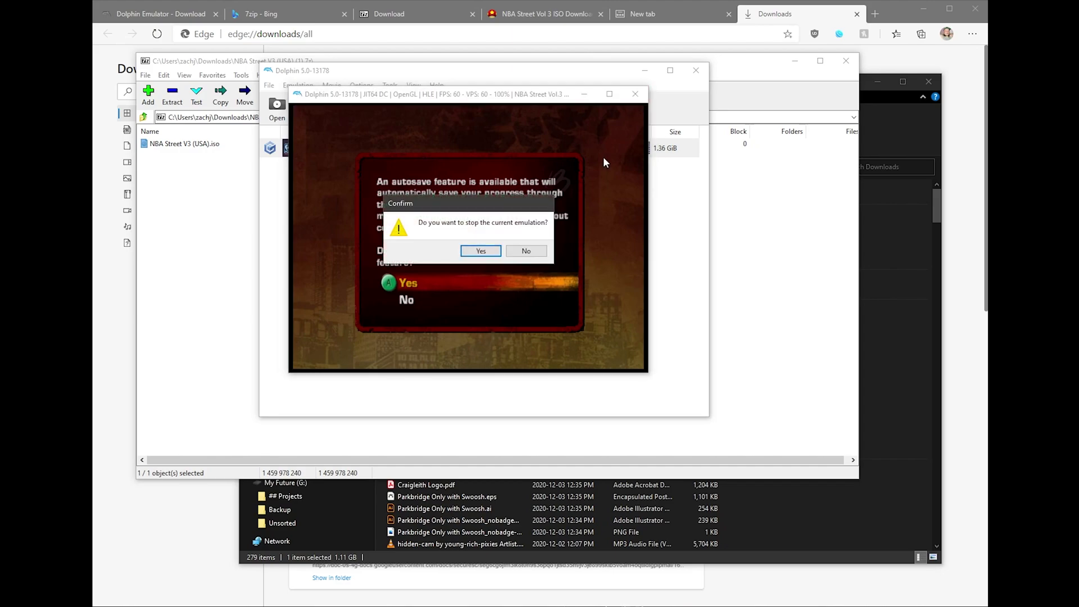
click(469, 260)
- In the controller settings, set GameCube Port 2 to None and open the configuration of Port 1's Standard Controller
click(552, 108)
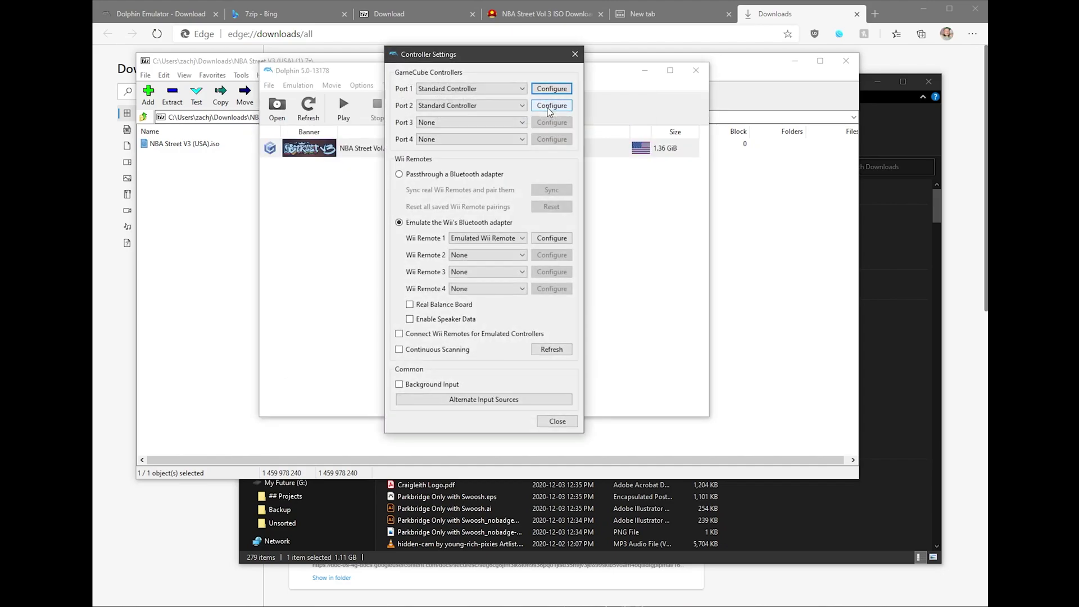
drag(474, 44, 447, 69)
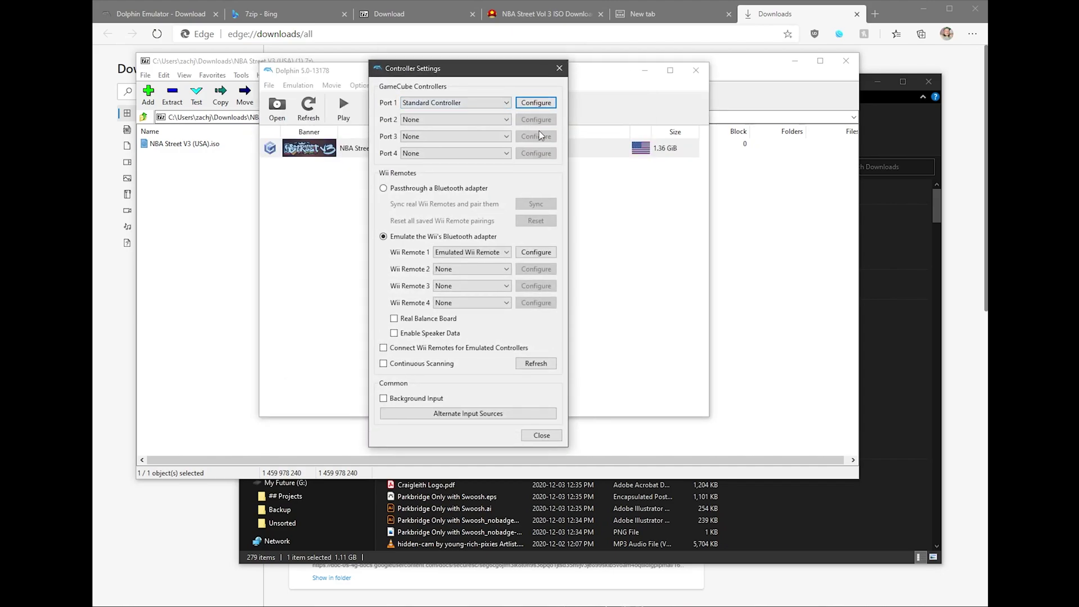
click(480, 103)
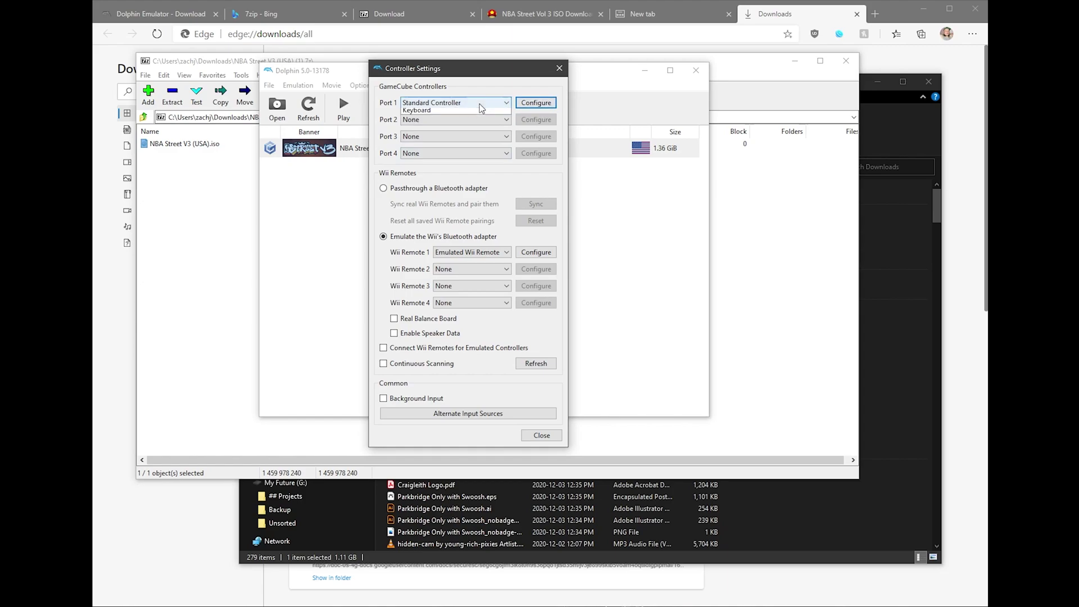
click(531, 106)
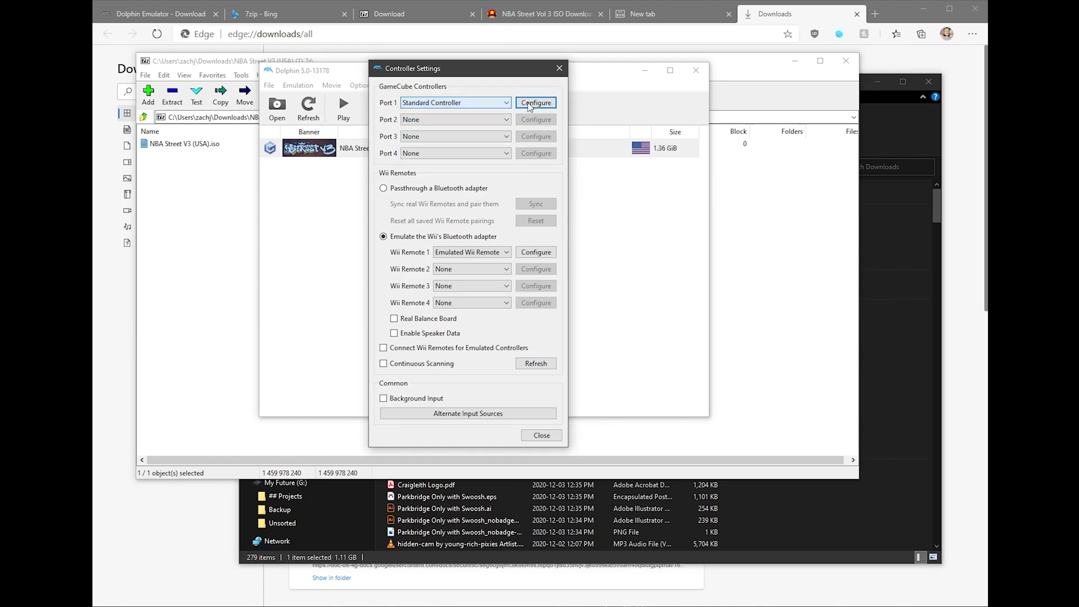
click(531, 106)
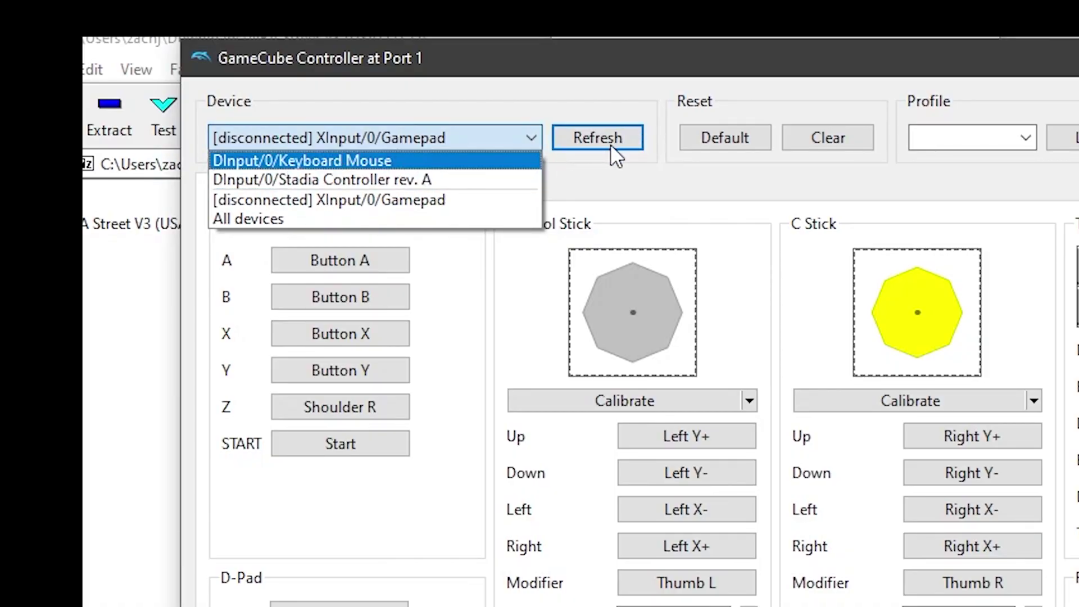
- Select DInput/0/Stadia Controller rev. A as the device and map A, B, X, Y, Z and START to Buttons 0, 1, 2, 3, 4 and 9
click(458, 182)
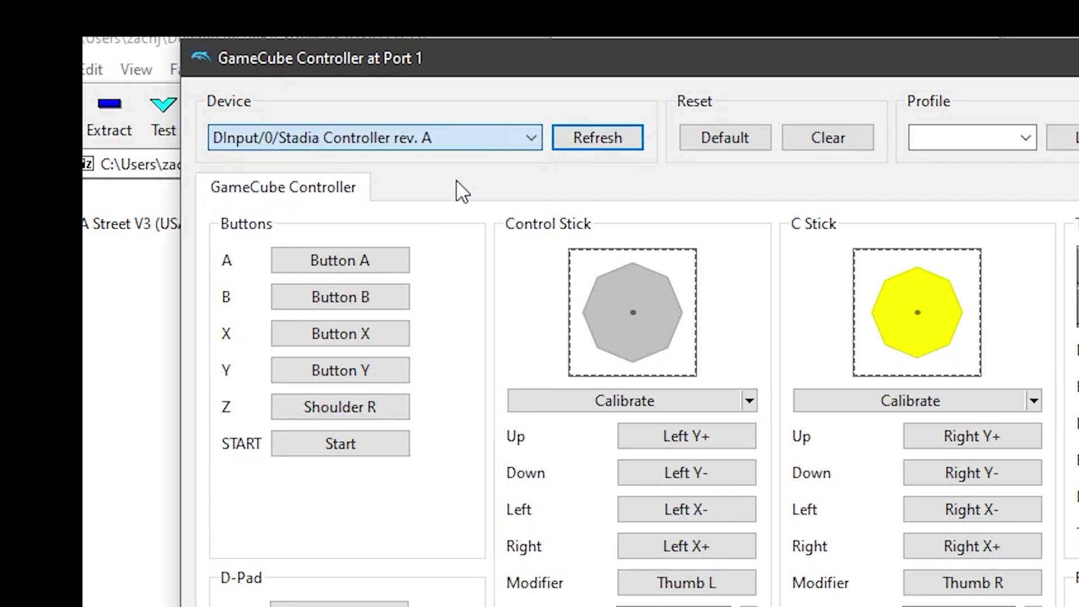
click(341, 268)
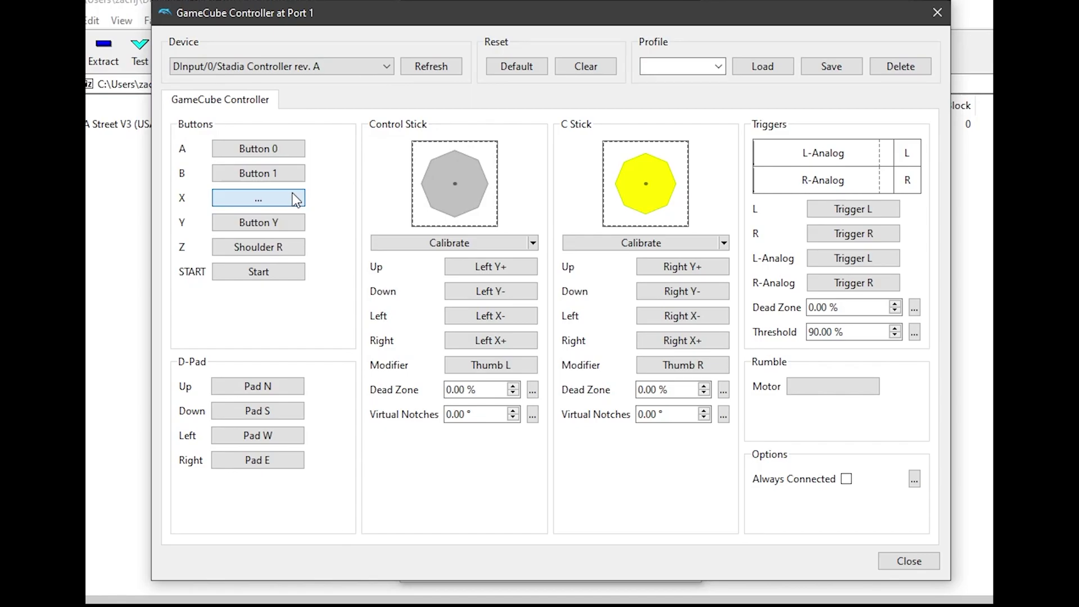
click(247, 222)
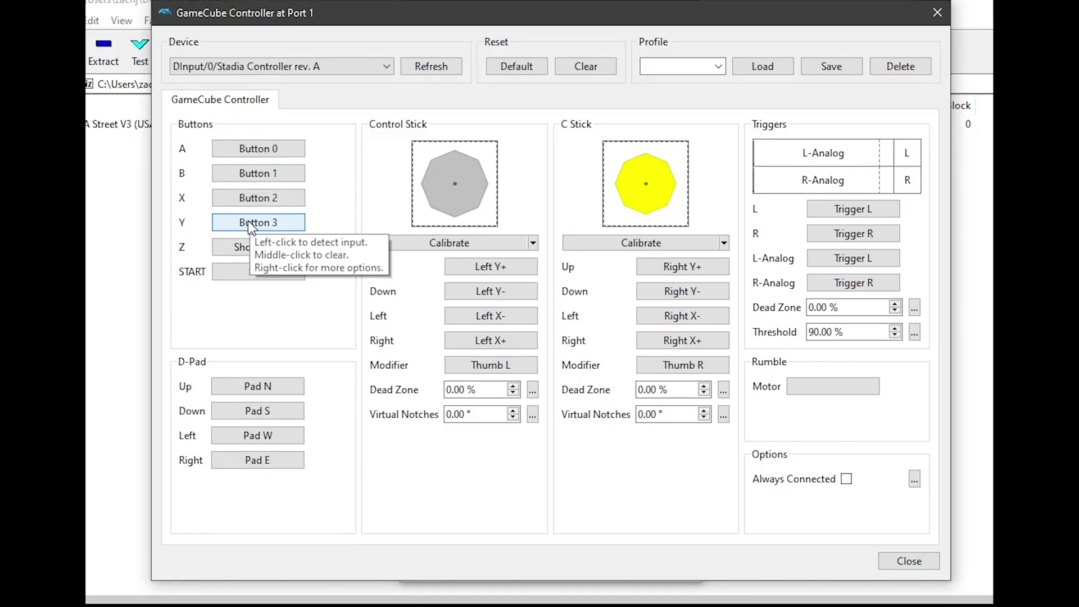
click(268, 251)
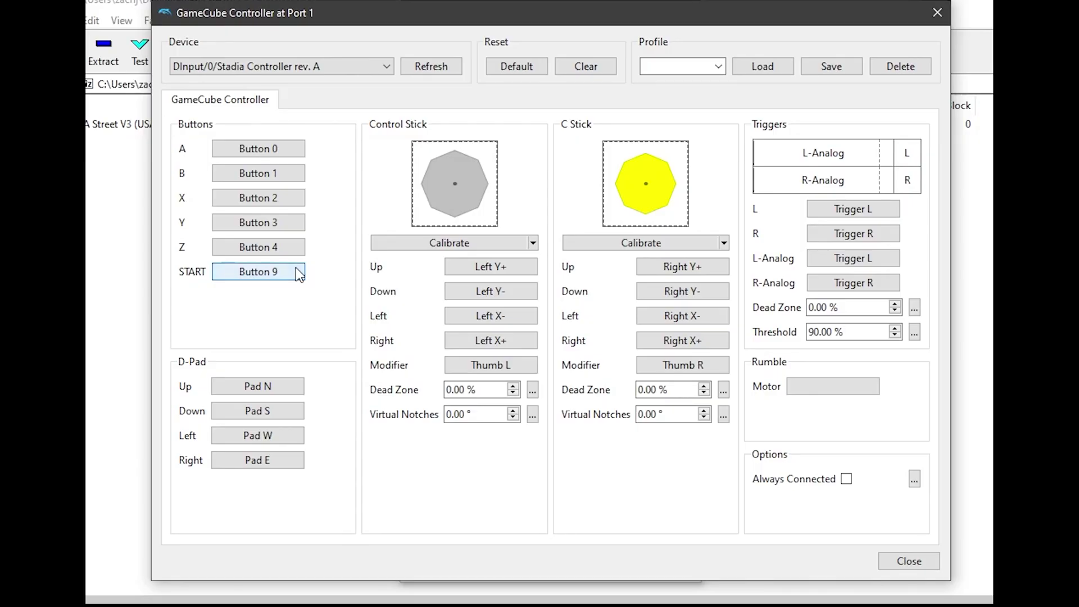
- Map the D-Pad to Hat 0, the Control Stick to Axis X/Y with modifier Button 6, and the C Stick to Axis Z/Zr with Button 7
click(503, 267)
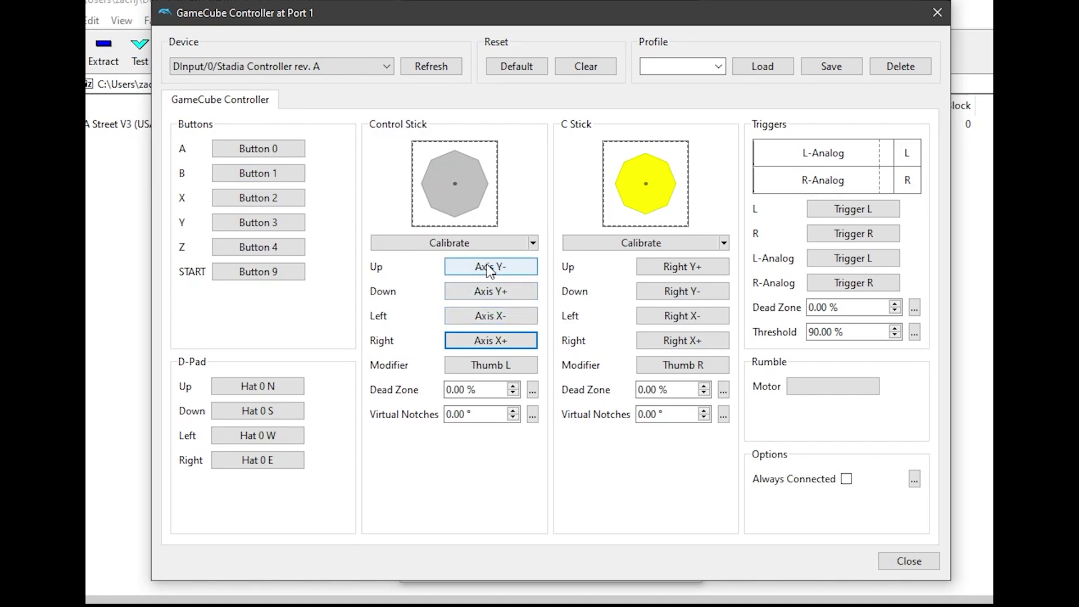
click(494, 366)
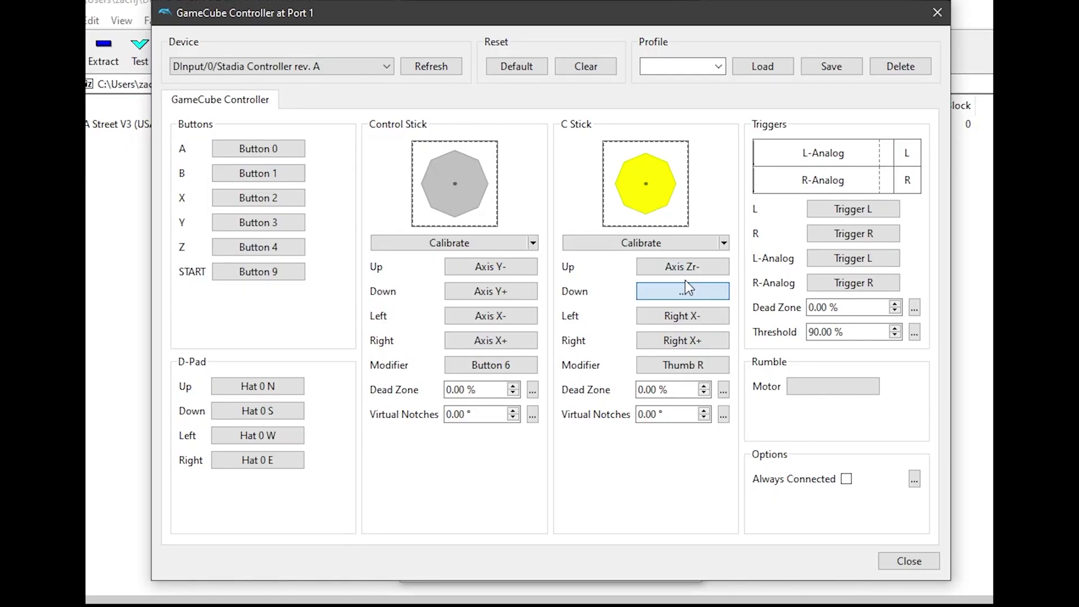
- Map triggers L and L-Analog to Button 12, R and R-Analog to Button 11, and set the trigger threshold to 88%
middle_click(853, 214)
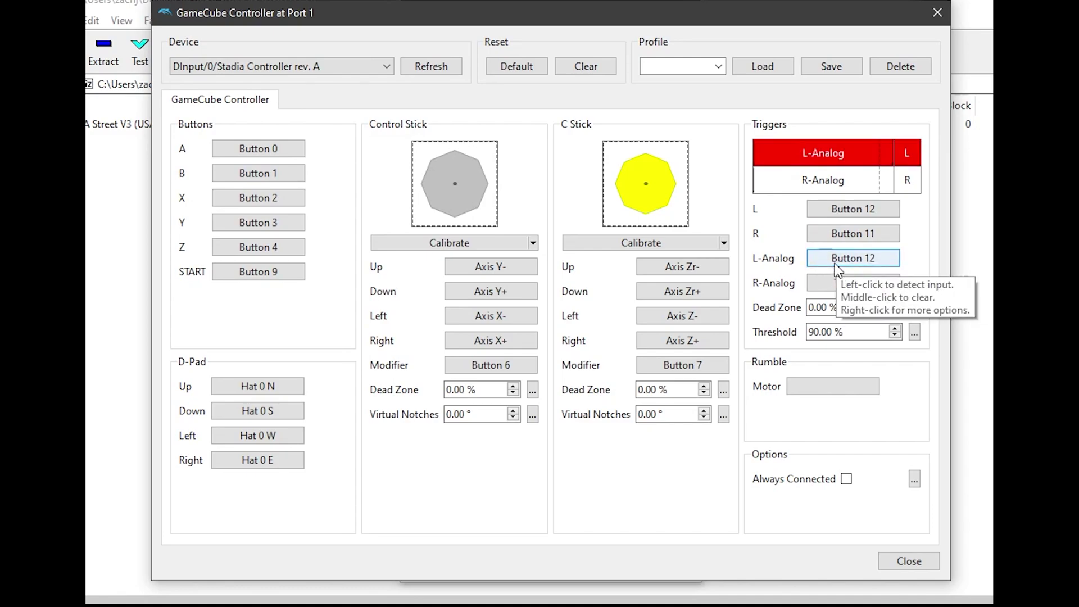
click(896, 337)
click(895, 337)
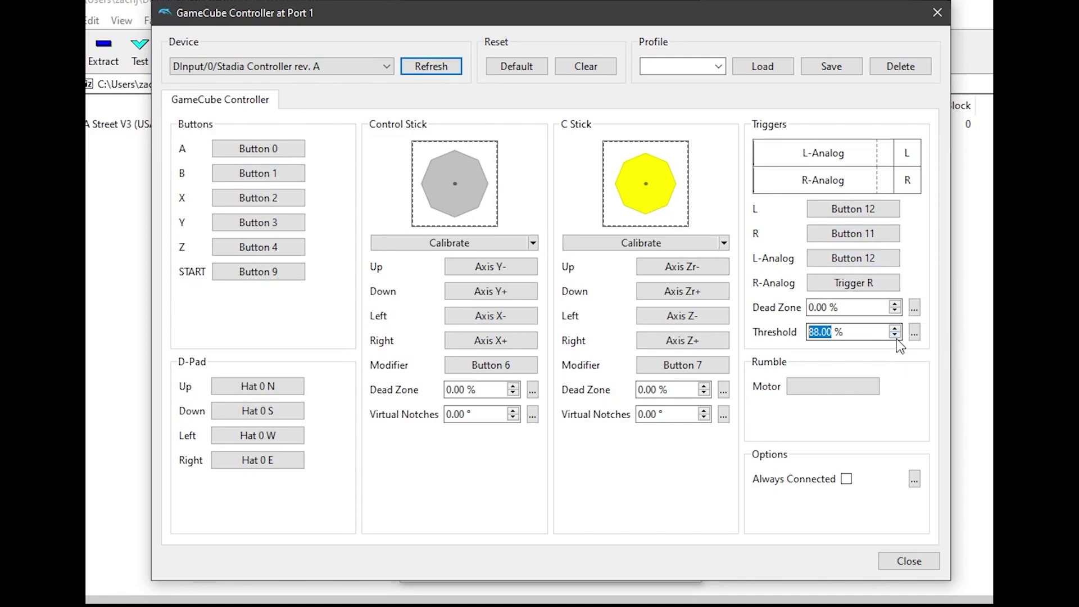
click(854, 284)
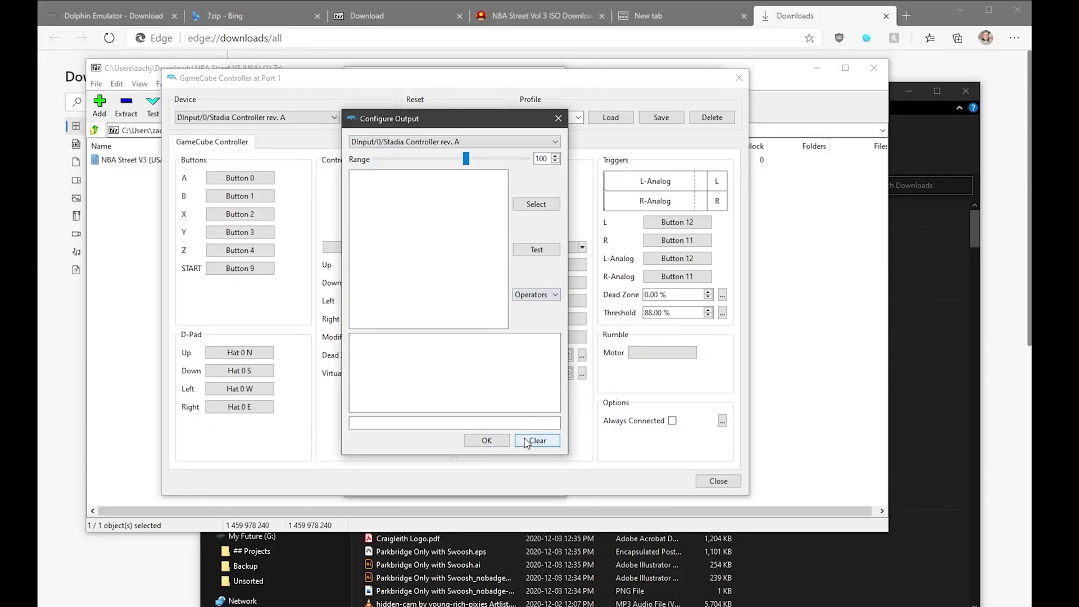
- Clear the rumble motor output and close the Port 1 configuration and the controller settings
click(534, 442)
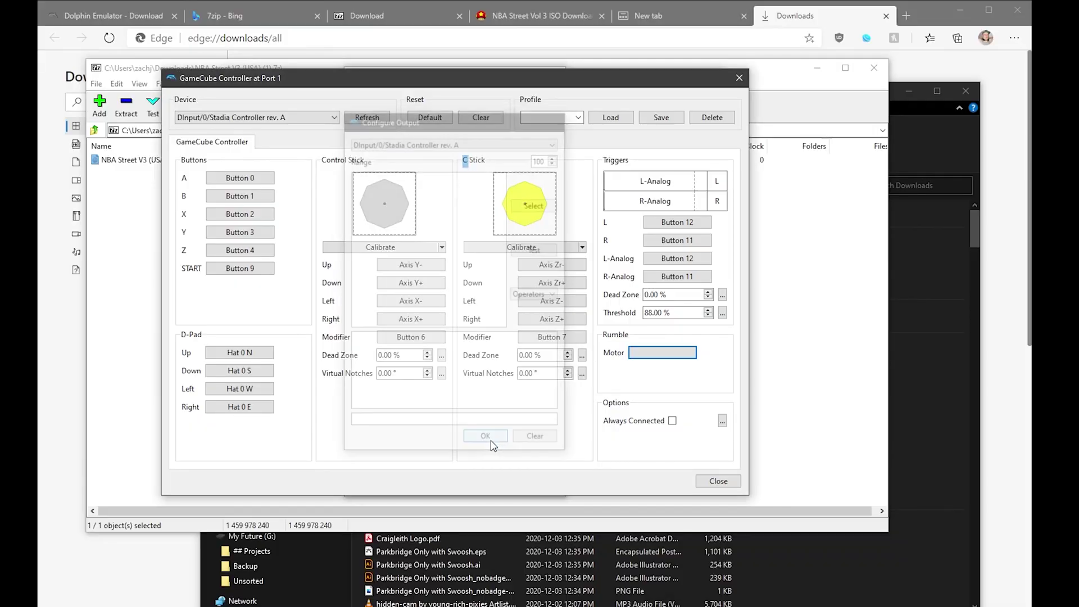
click(724, 481)
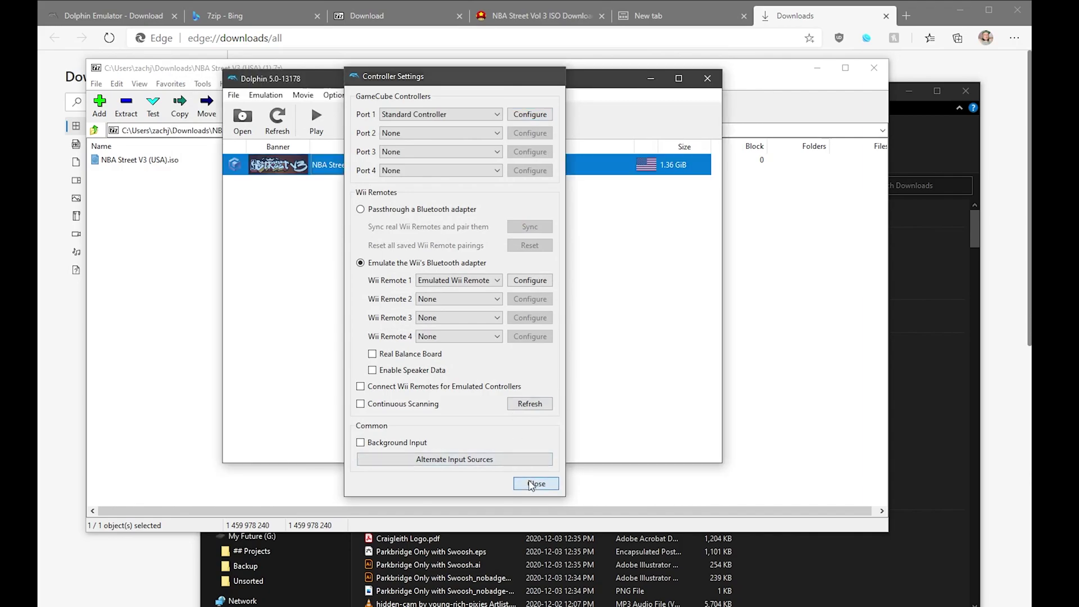
click(536, 483)
- Launch NBA Street Vol.3 from the game list, then enlarge and reposition the game window
double_click(486, 165)
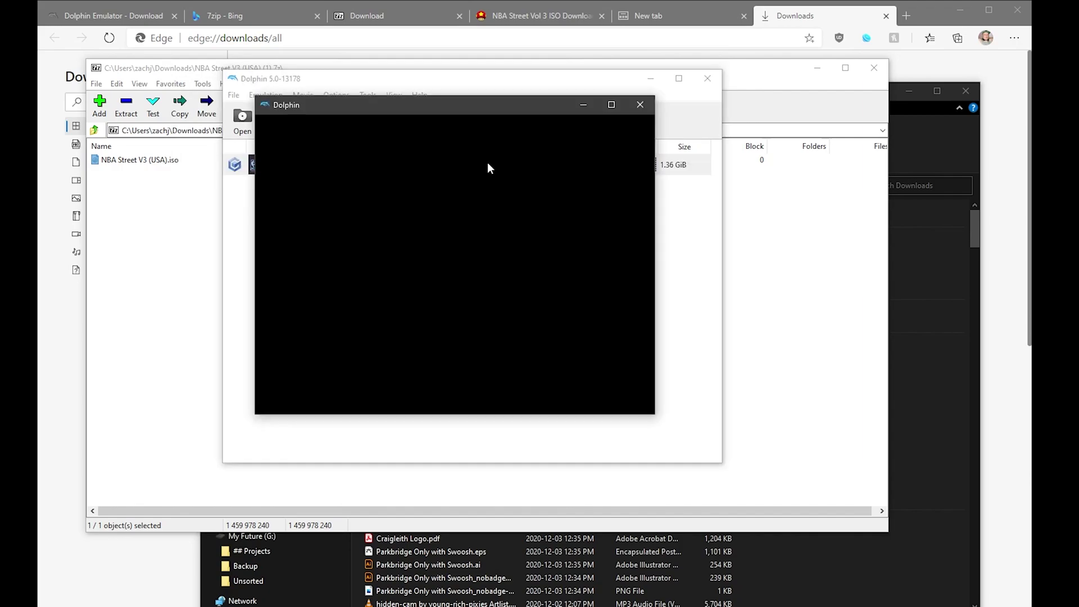
drag(547, 364, 864, 567)
drag(517, 56, 494, 47)
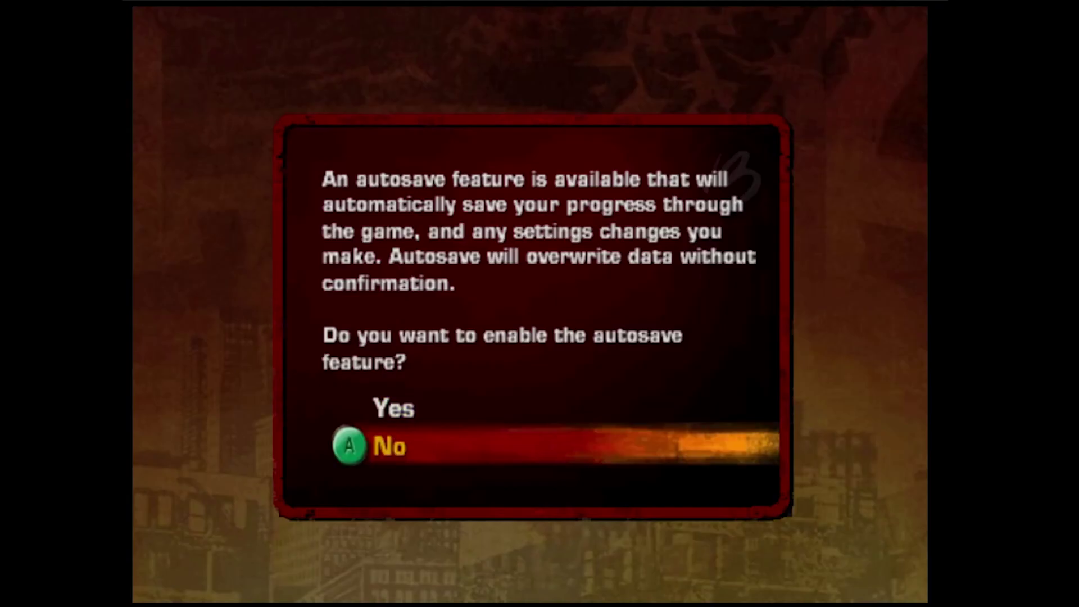
- Test the directional controls on the autosave prompt and choose Yes to enable autosave
key(Up)
key(Down)
key(Up)
key(Down)
key(Up)
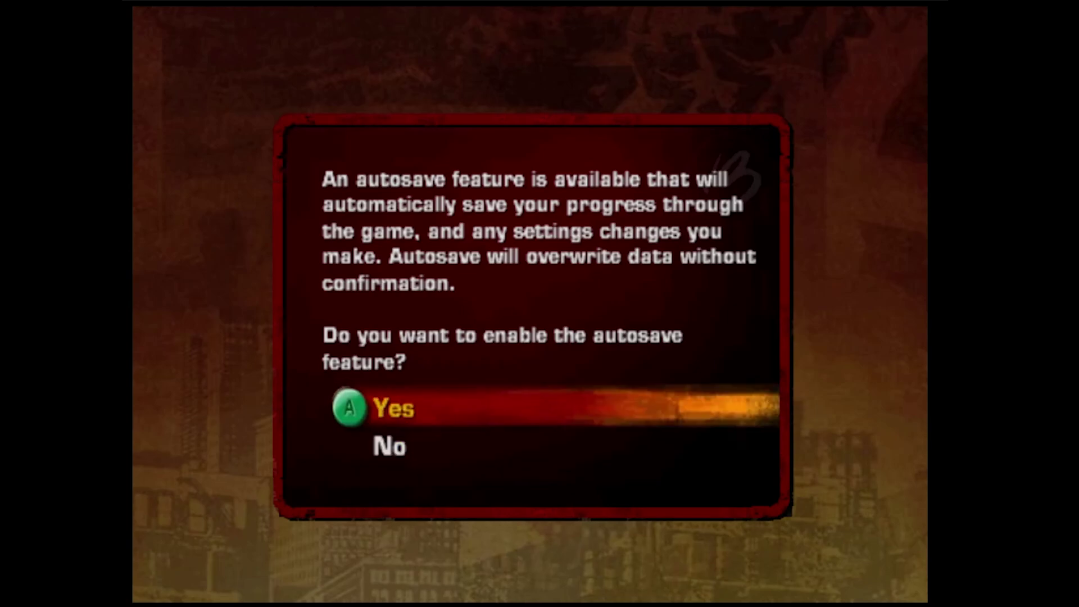
key(Return)
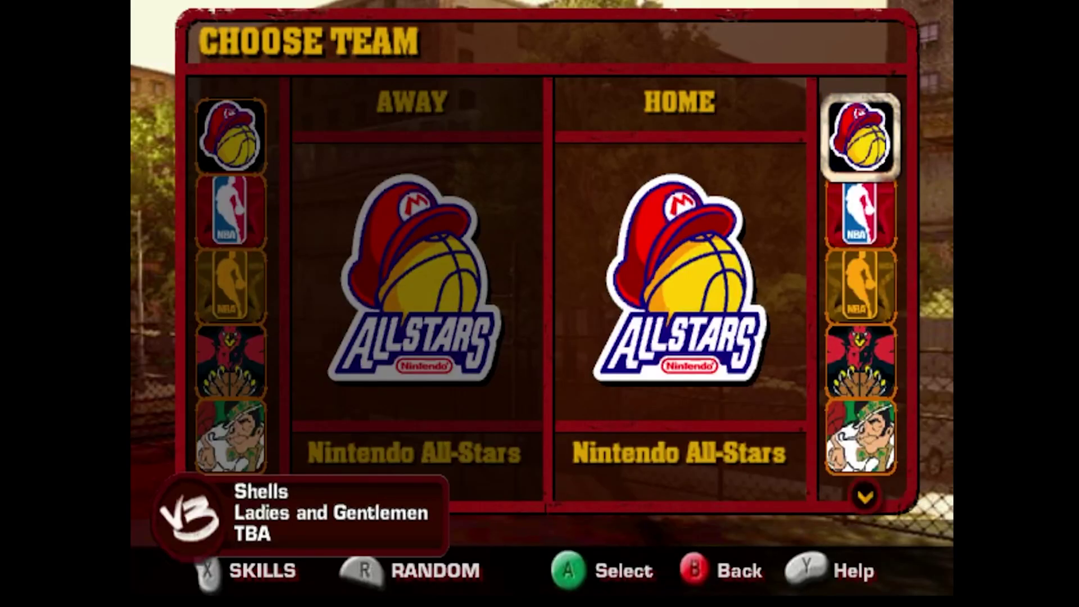
- Choose the Nintendo All-Stars as the home team
key(Down)
key(Up)
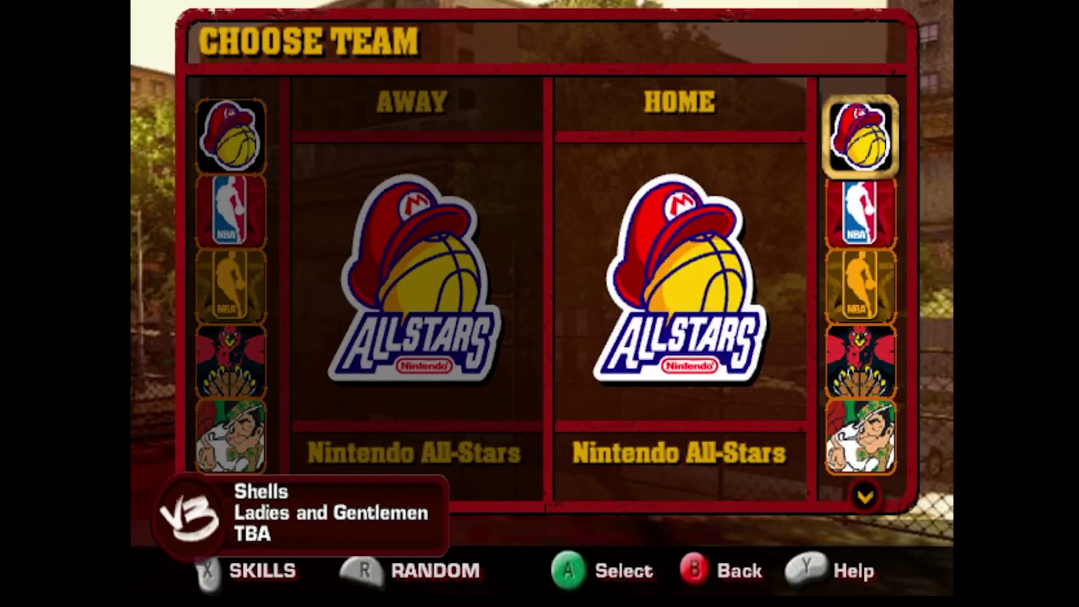
key(Return)
- Choose the Cleveland Cavaliers as the away team
key(Down)
key(Down)
key(Down)
key(Down)
key(Down)
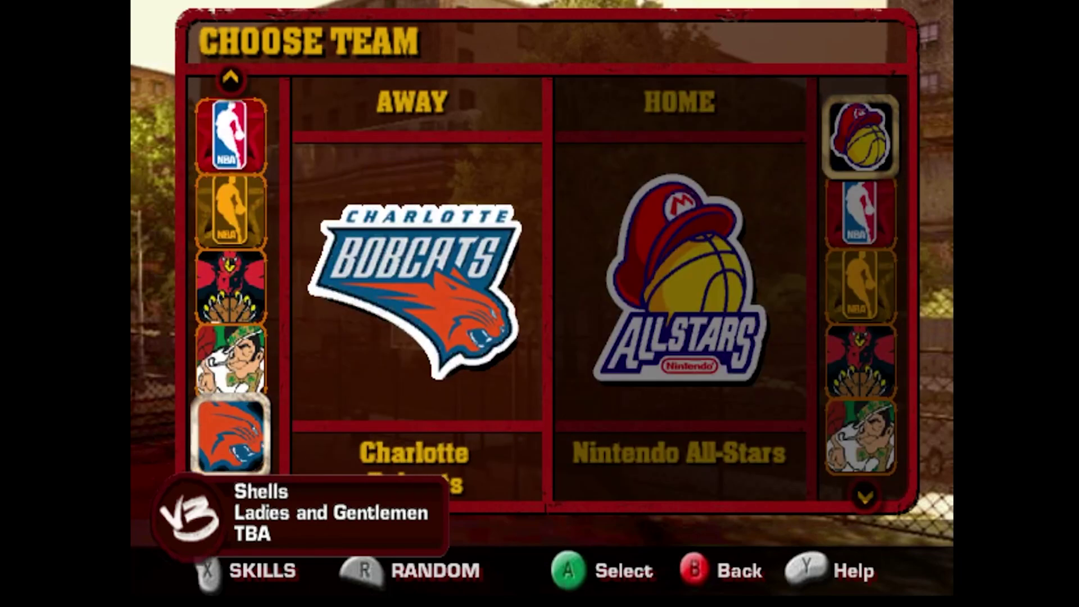
key(Down)
key(Down)
key(Down)
key(Up)
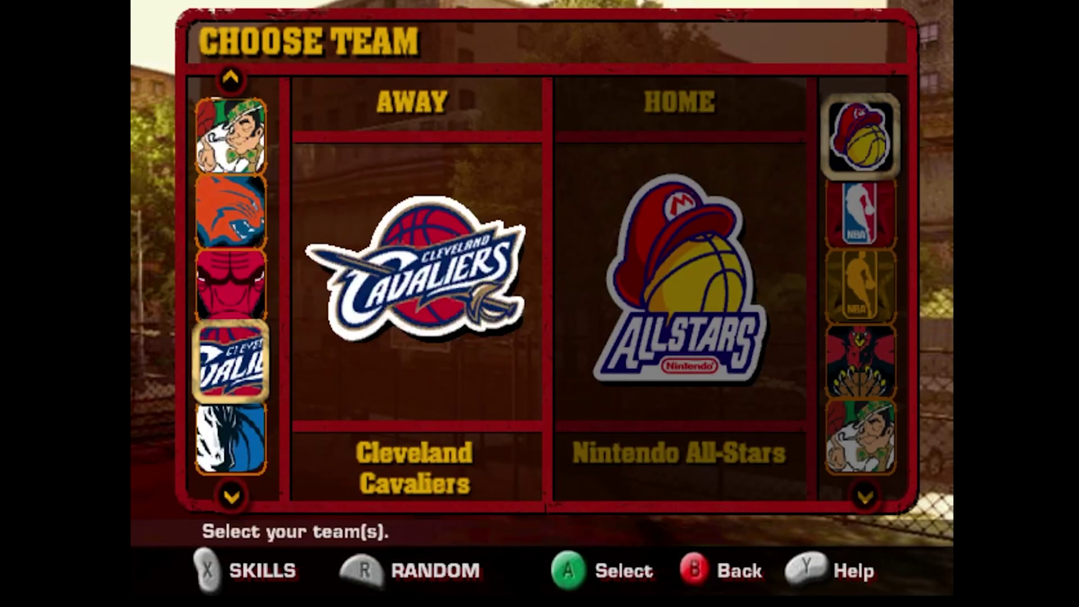
key(Return)
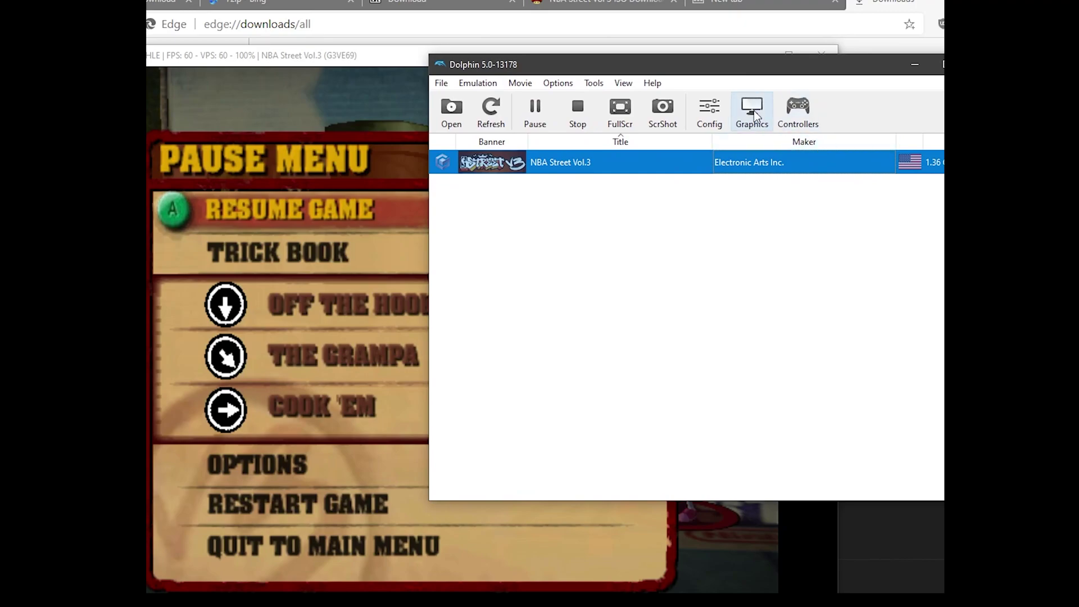
- Open the emulator's graphics configuration, review its settings pages, and set the internal resolution to 3x Native (1920x1584) for 1080p
click(753, 110)
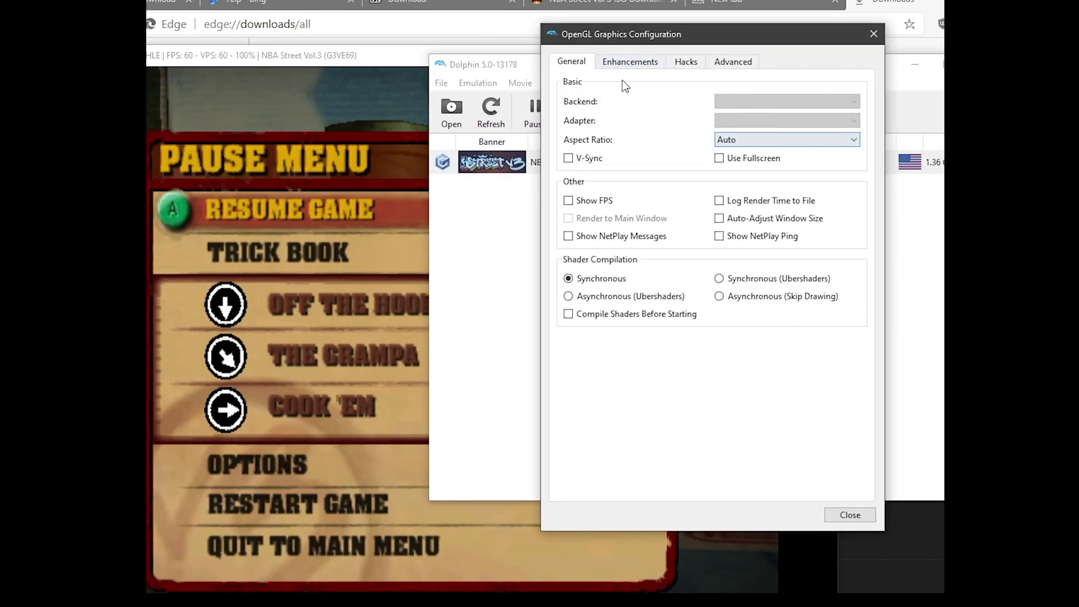
click(630, 62)
click(689, 63)
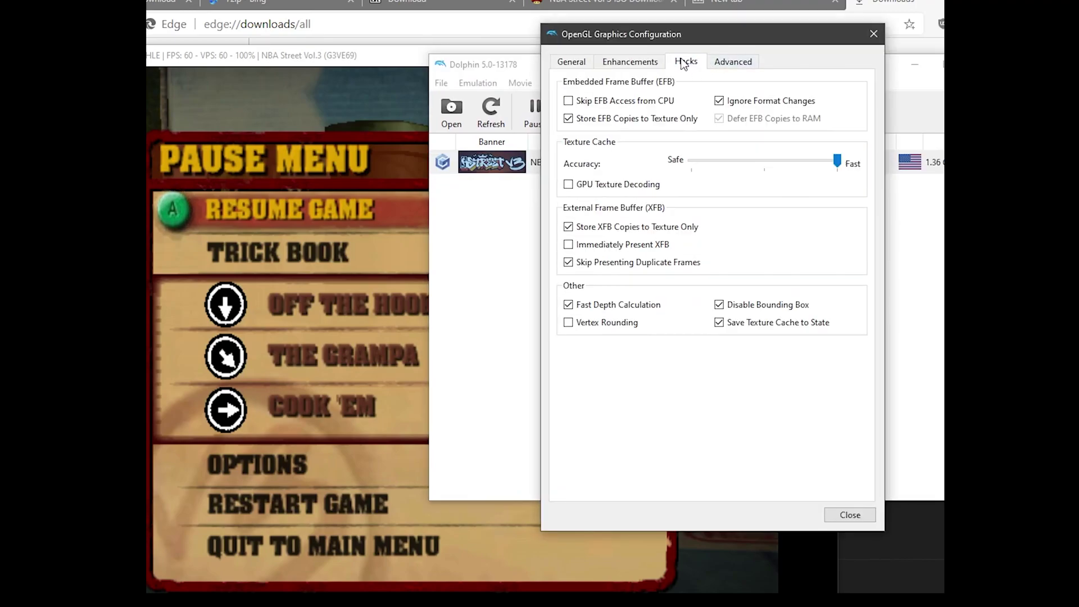
click(731, 62)
click(679, 65)
click(644, 62)
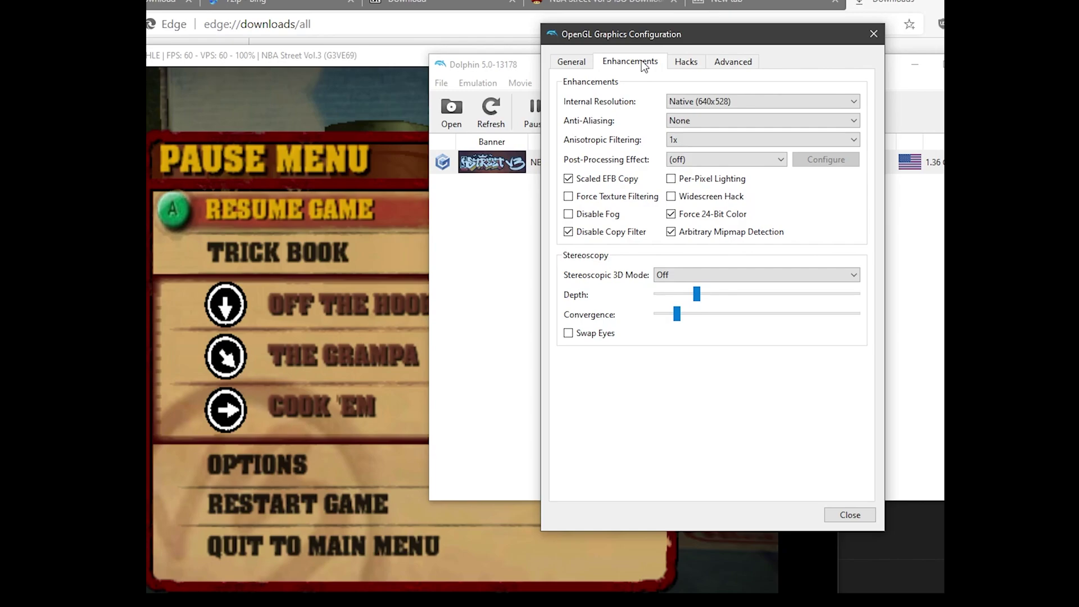
mouse_move(709, 100)
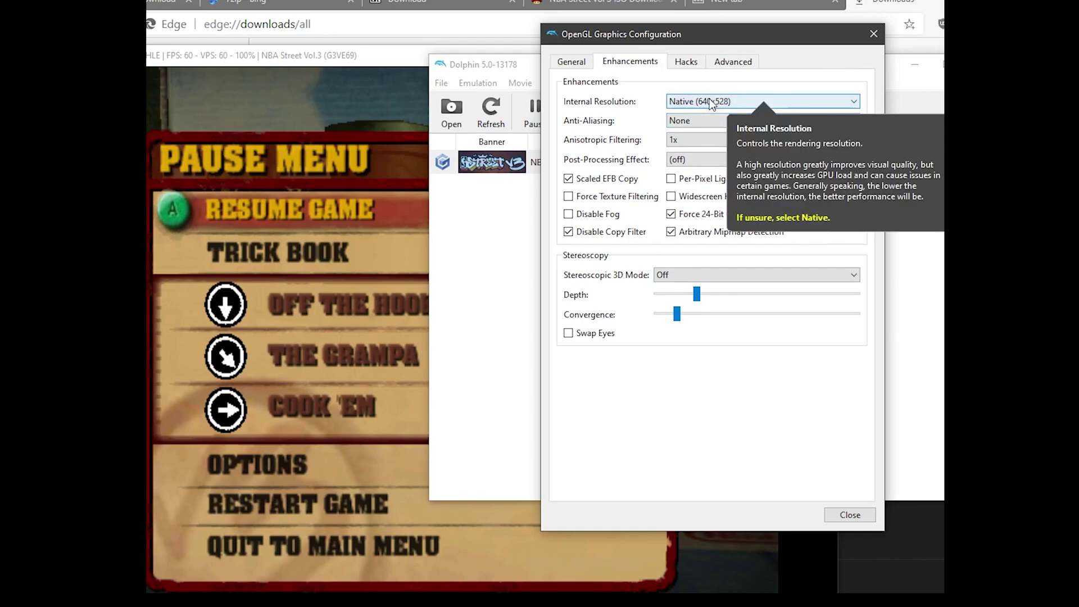
click(709, 98)
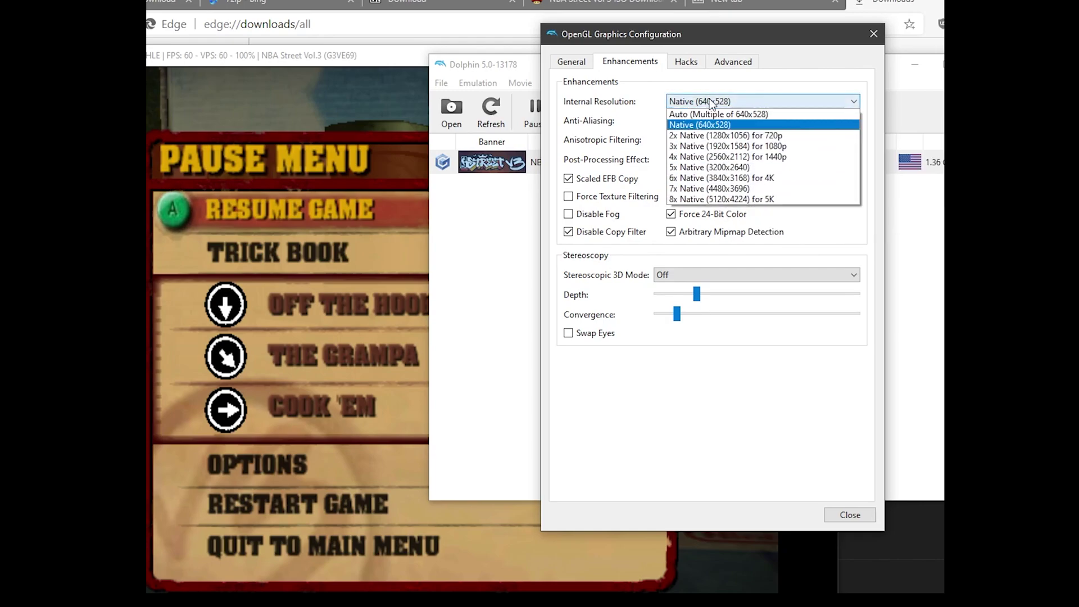
click(729, 147)
- Set anti-aliasing to 4x MSAA and anisotropic filtering to 2x, and check the post-processing effect options
click(700, 123)
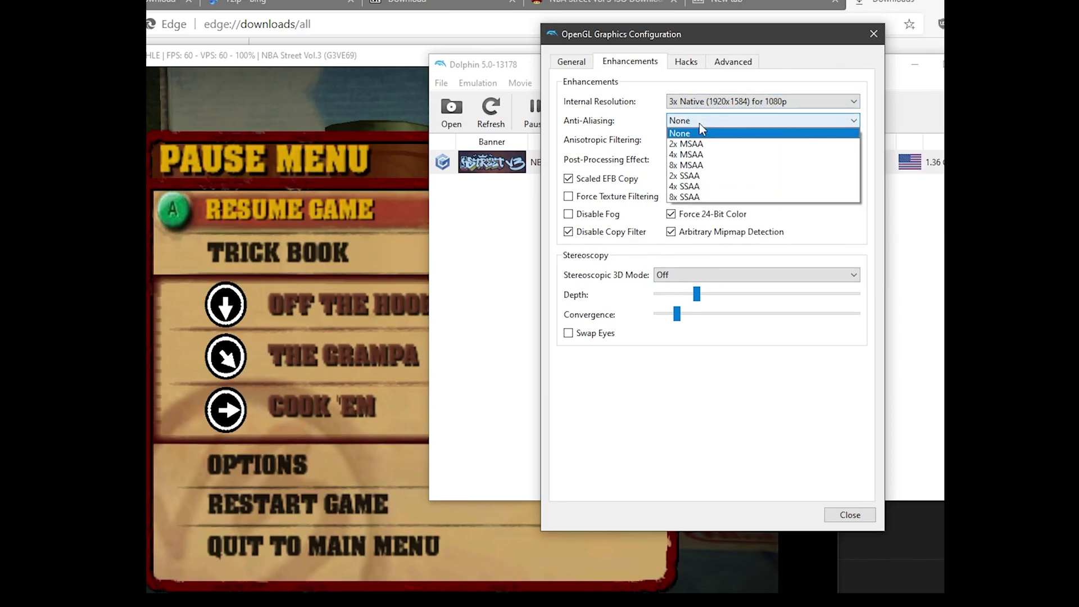
click(693, 156)
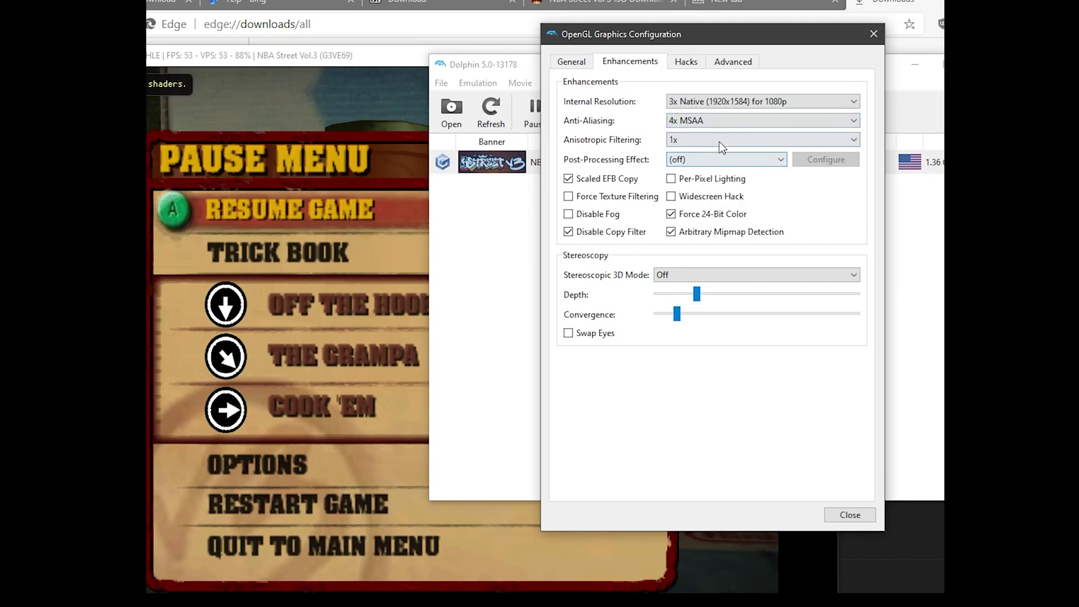
click(720, 142)
click(697, 163)
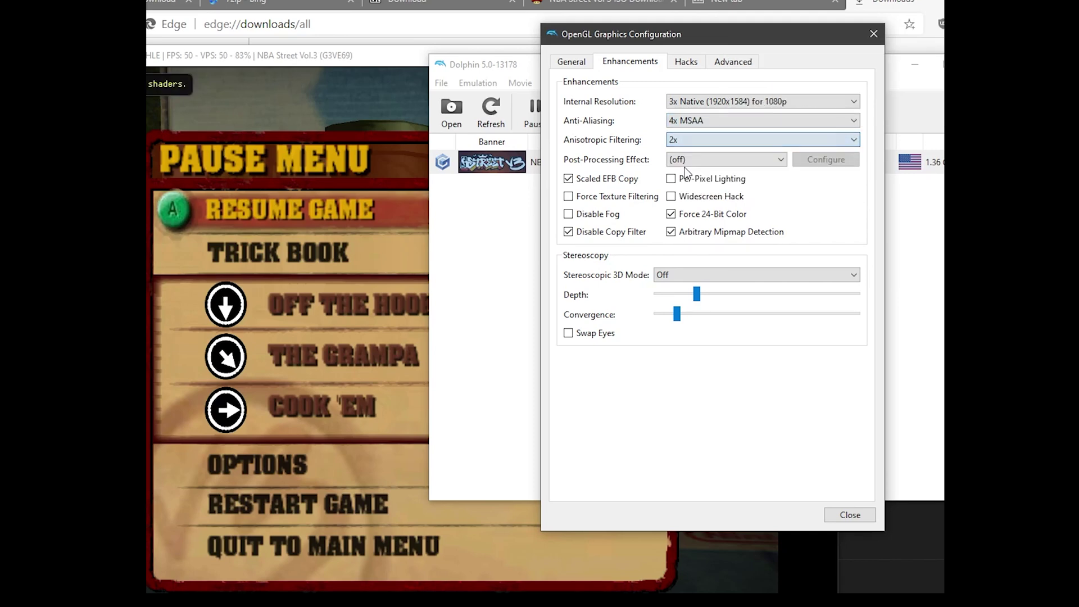
click(704, 157)
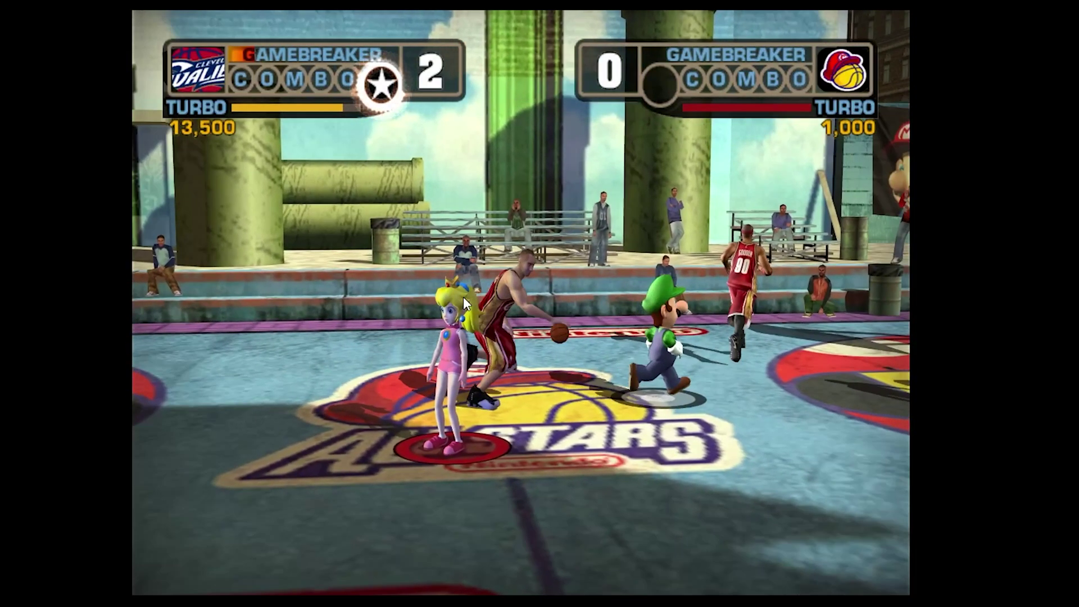